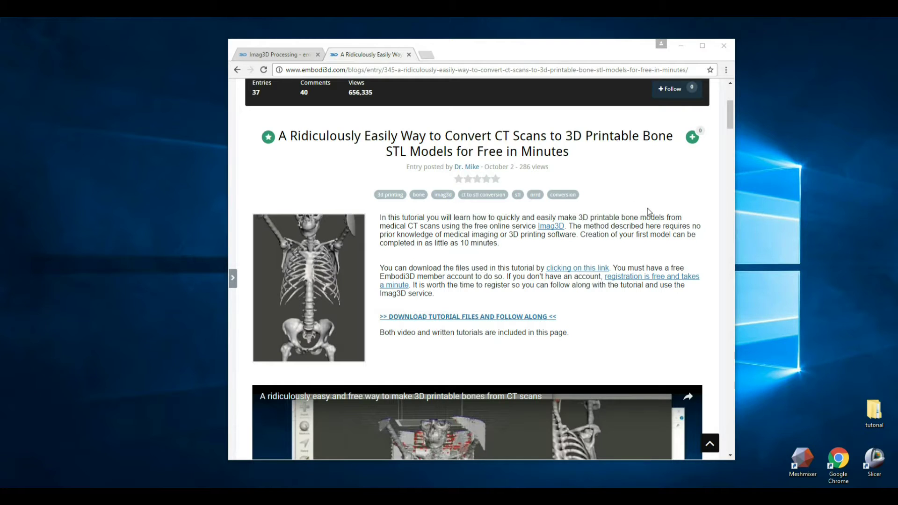
scroll(648, 208, down, 2)
scroll(651, 212, up, 1)
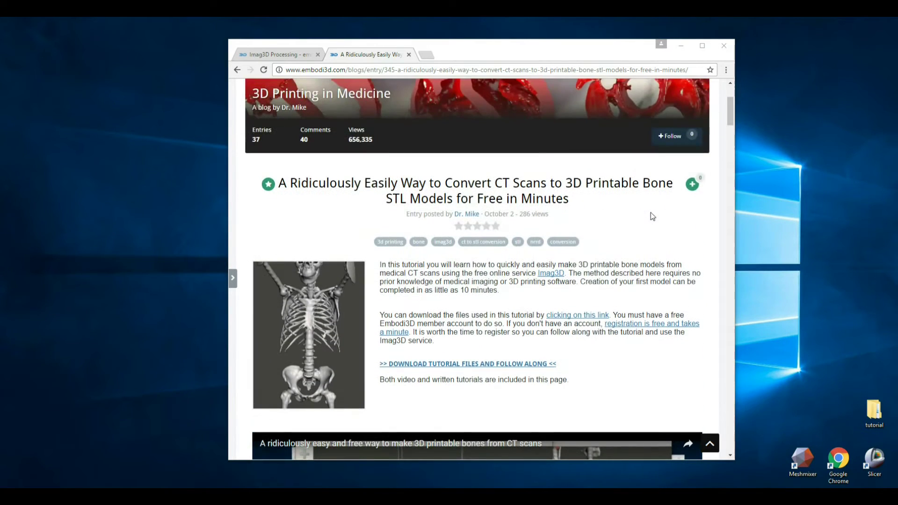
scroll(650, 213, down, 1)
scroll(651, 212, up, 1)
scroll(381, 201, up, 3)
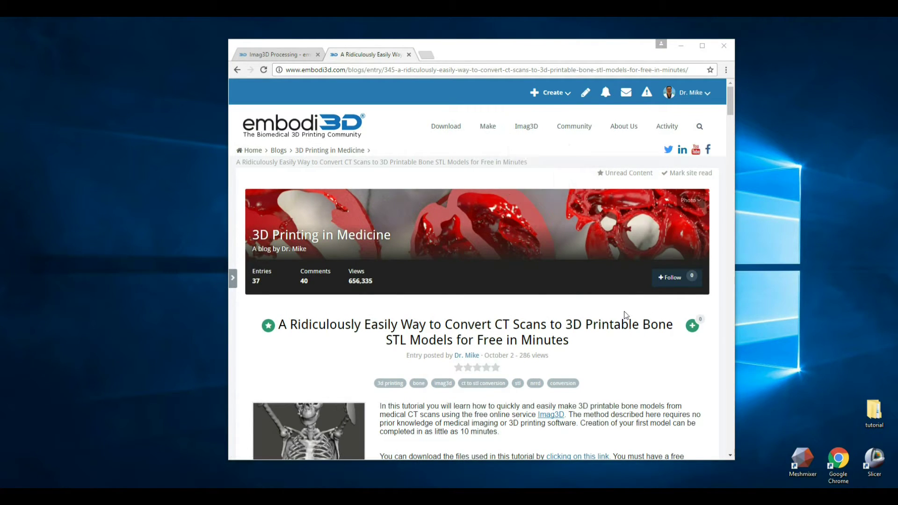
scroll(618, 337, down, 2)
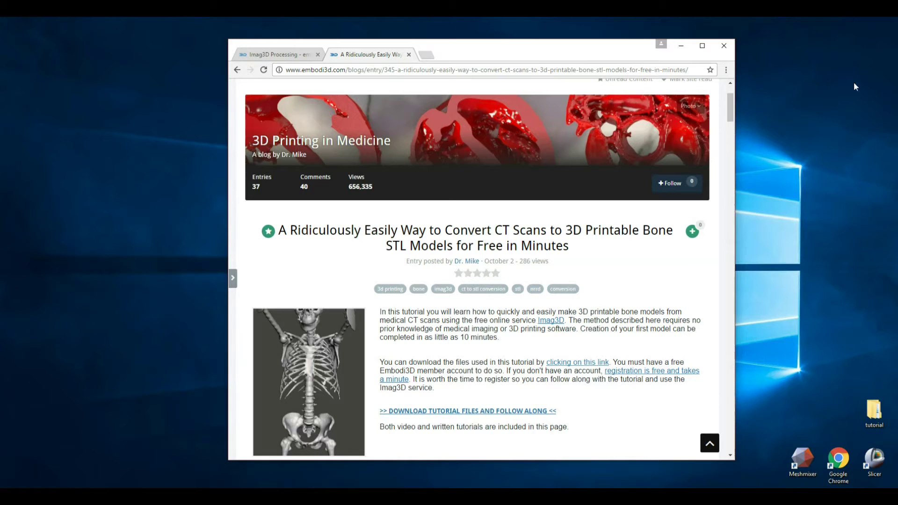
Import the STS_001 folder from the tutorial folder as DICOM, choosing Copy for its files.
double_click(873, 410)
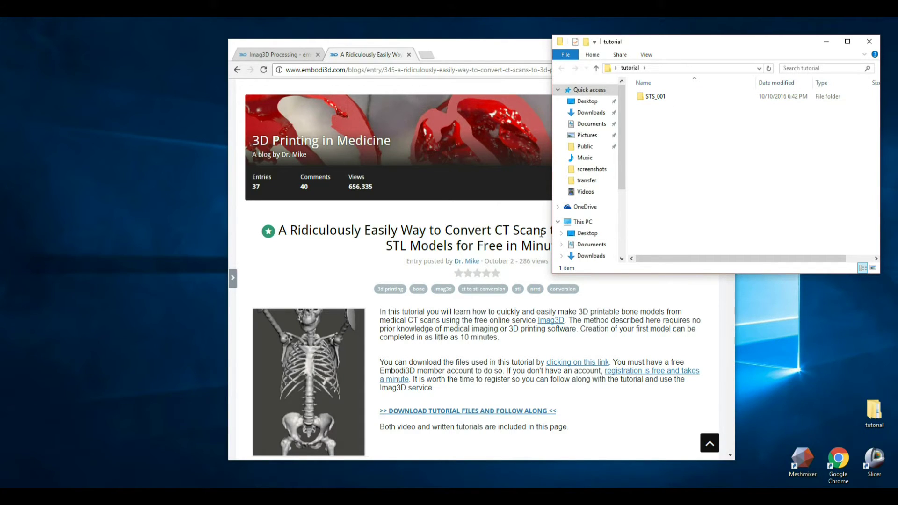
mouse_move(589, 168)
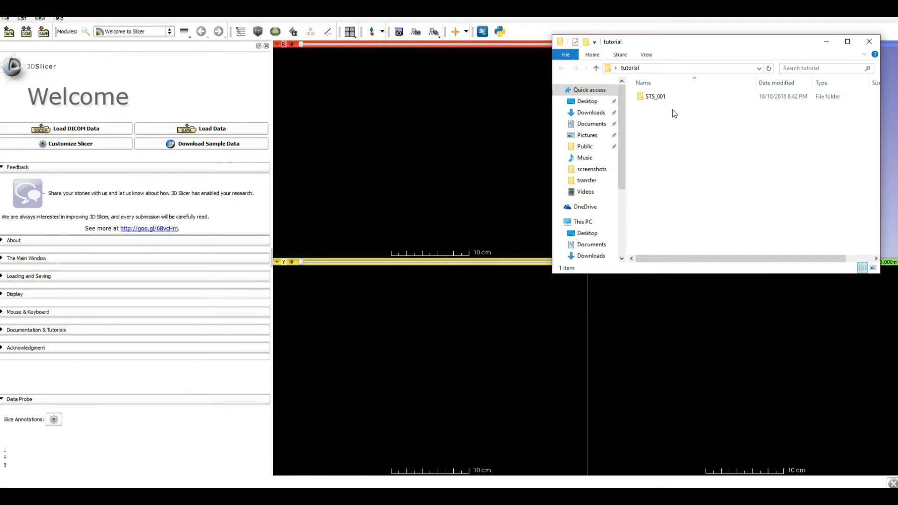
drag(660, 98, 222, 204)
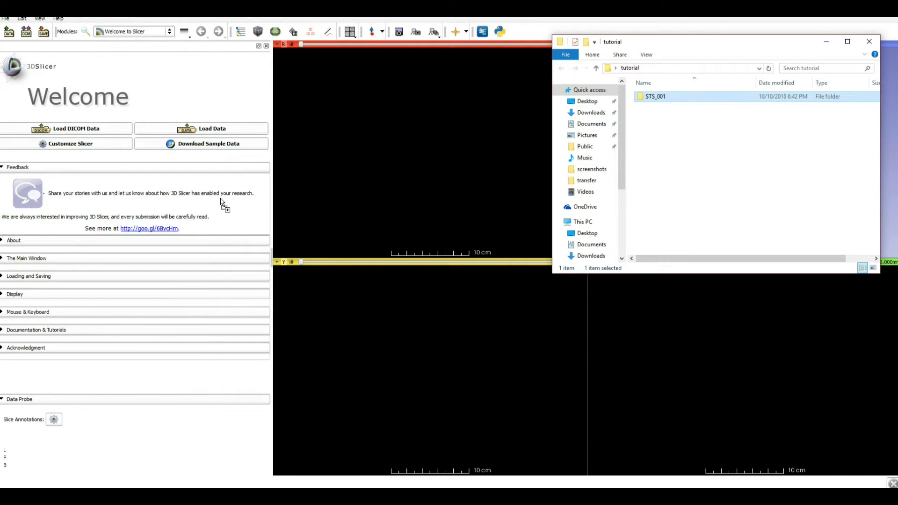
click(440, 256)
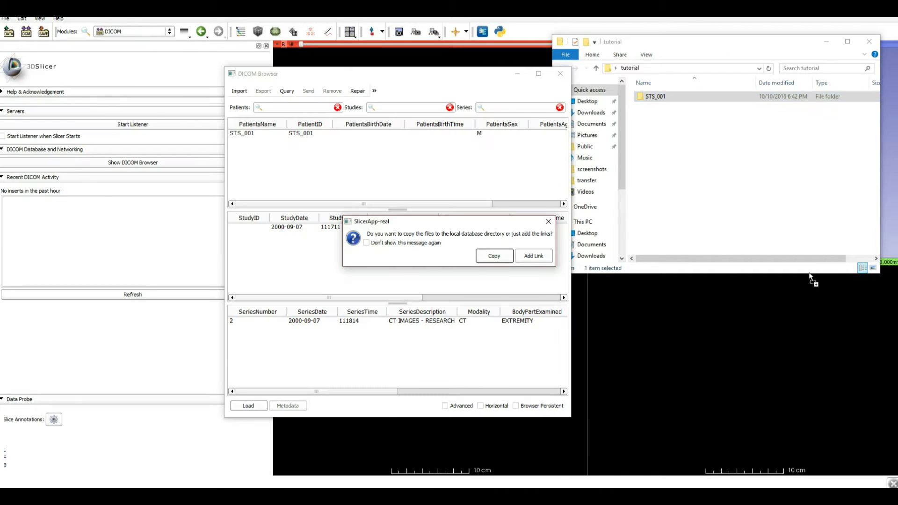
click(496, 256)
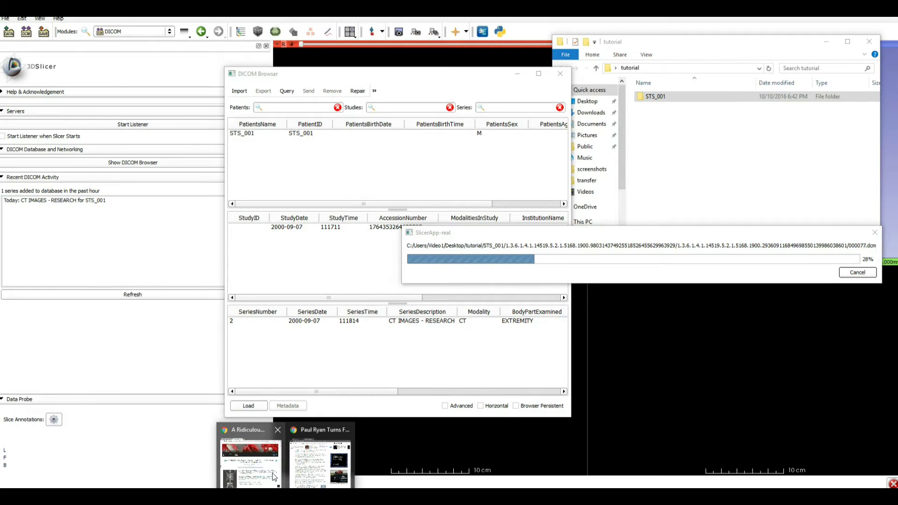
click(273, 475)
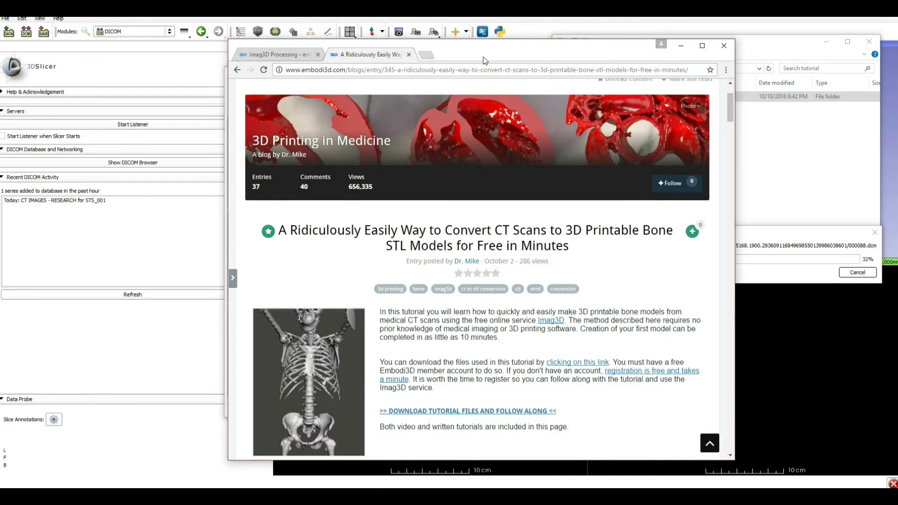
key(ctrl+t)
text(www.slicer.org)
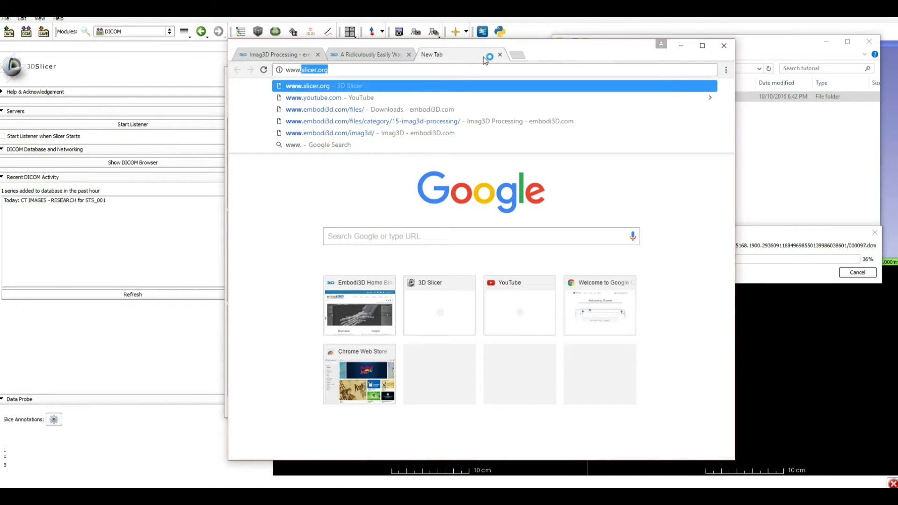
key(Return)
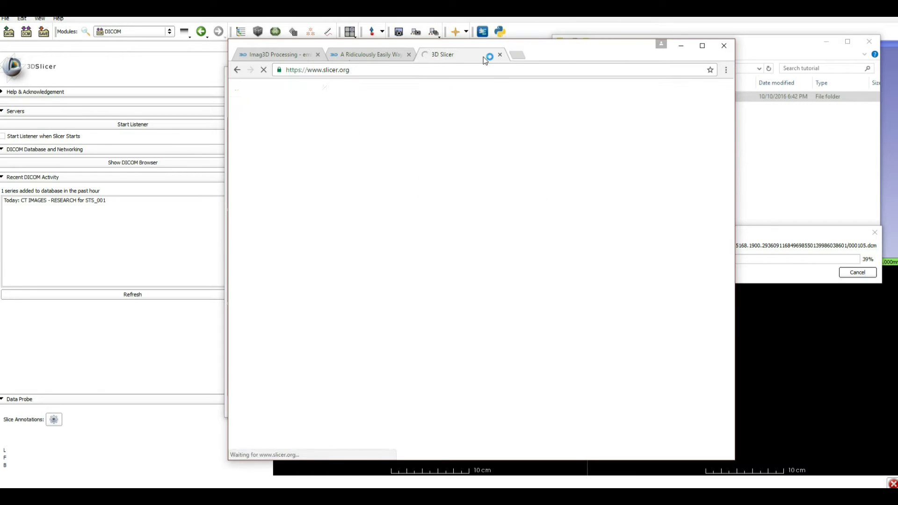
click(451, 134)
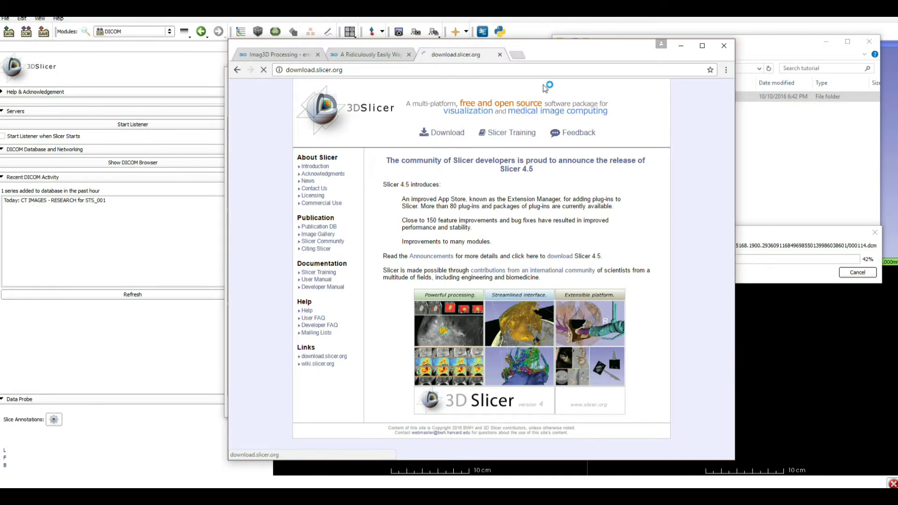
scroll(558, 179, down, 3)
scroll(554, 187, down, 1)
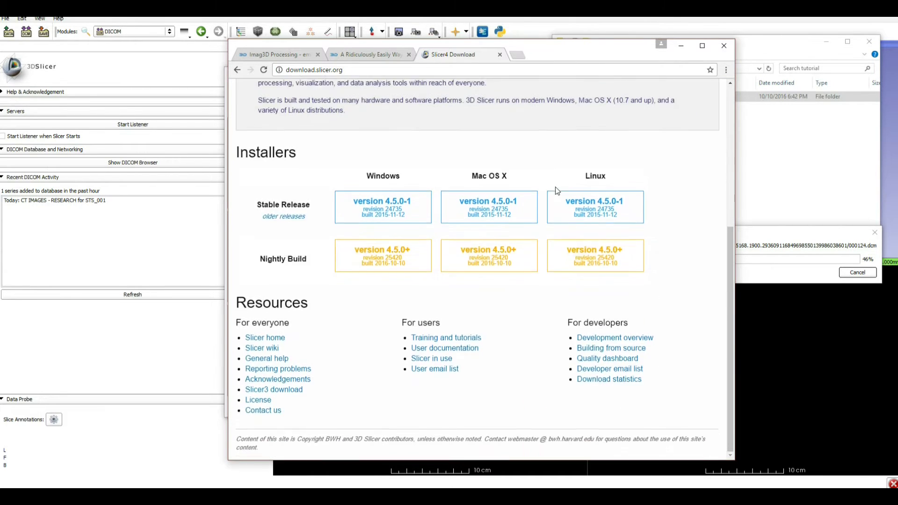
scroll(554, 186, up, 3)
scroll(555, 186, down, 3)
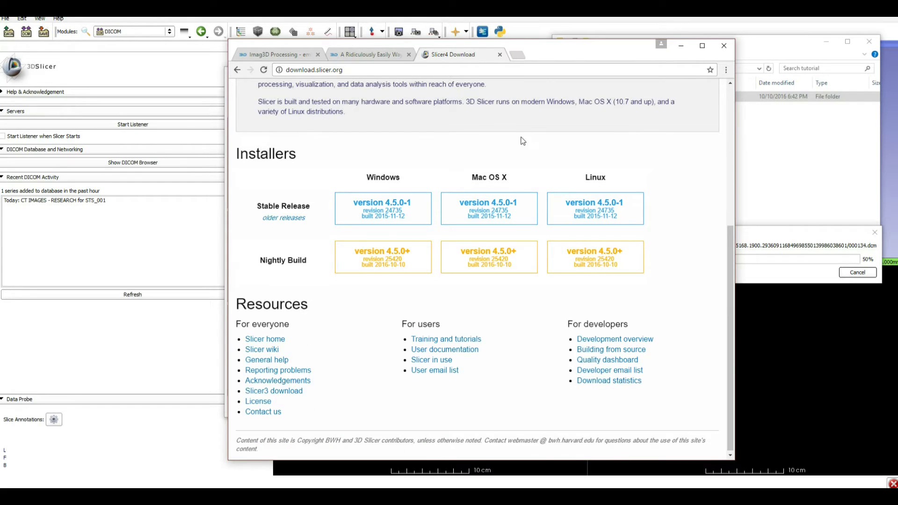
scroll(519, 140, down, 1)
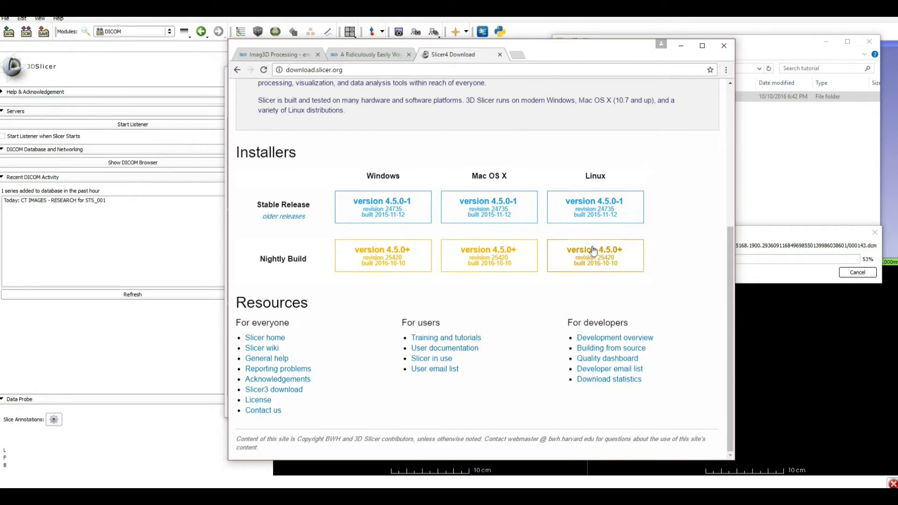
scroll(596, 251, up, 5)
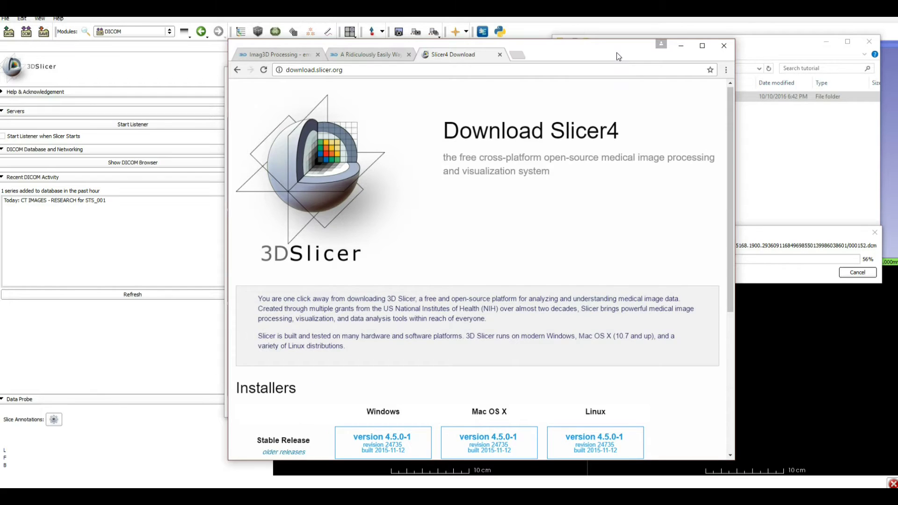
drag(616, 54, 570, 28)
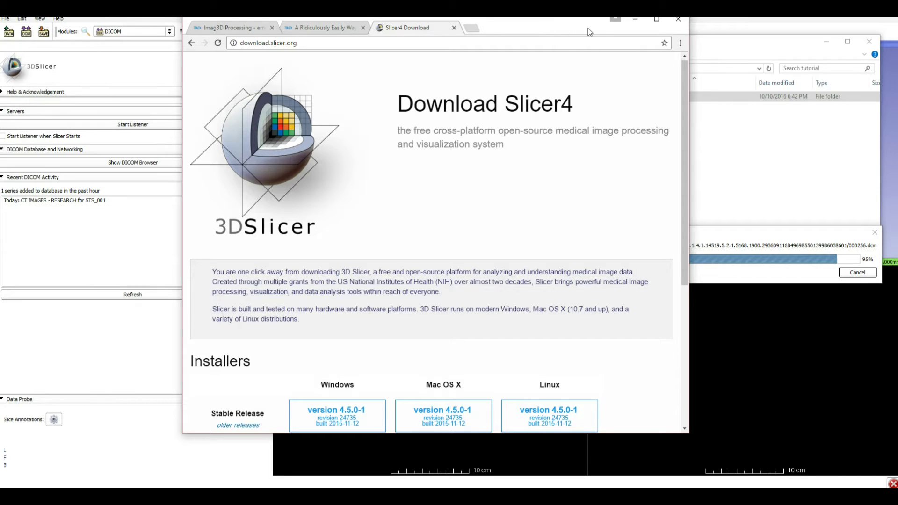
click(454, 28)
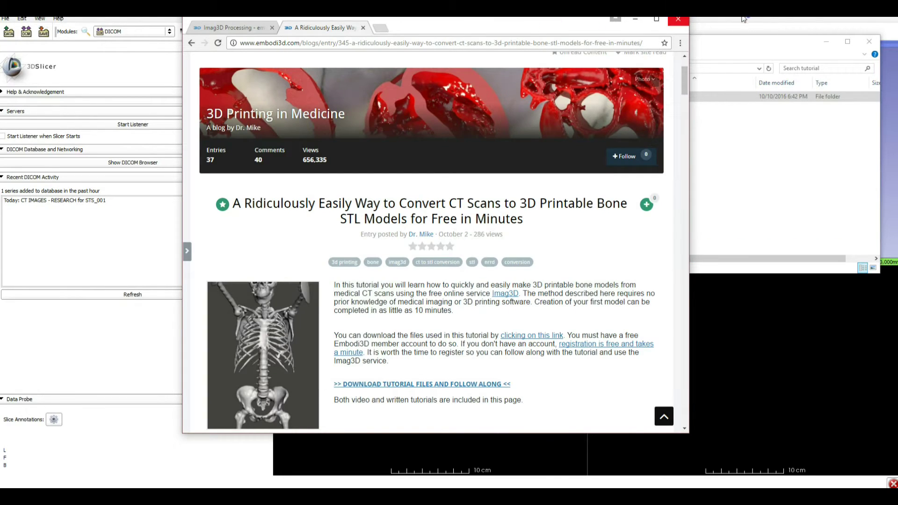
click(479, 290)
Load series 2 CT IMAGES - RESEARCH from the DICOM browser.
click(763, 21)
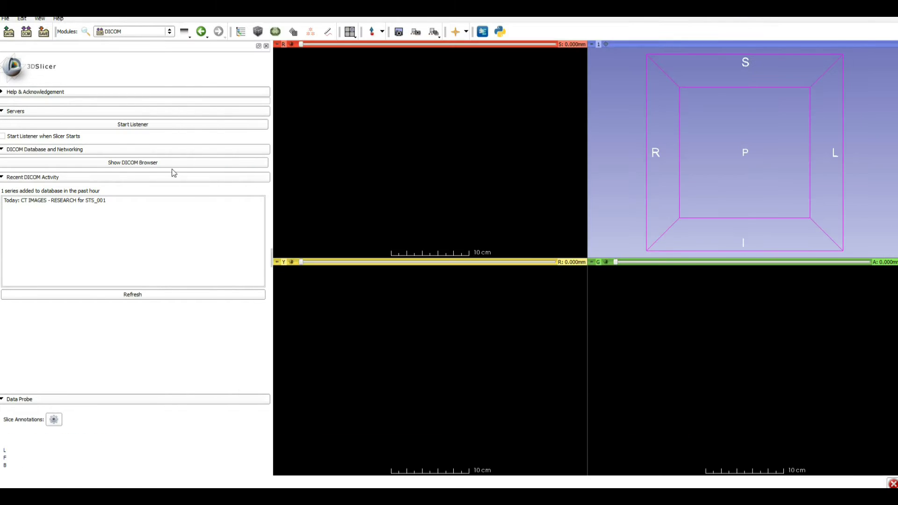
click(155, 162)
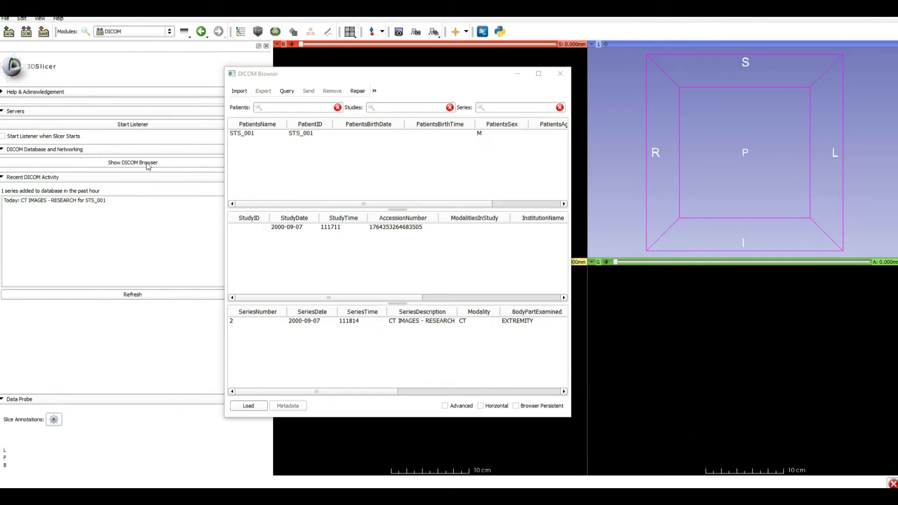
click(302, 322)
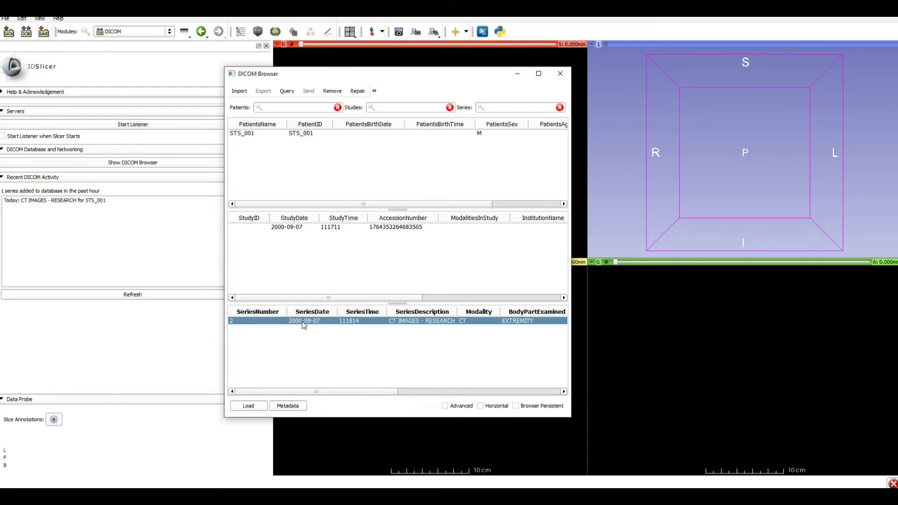
click(259, 406)
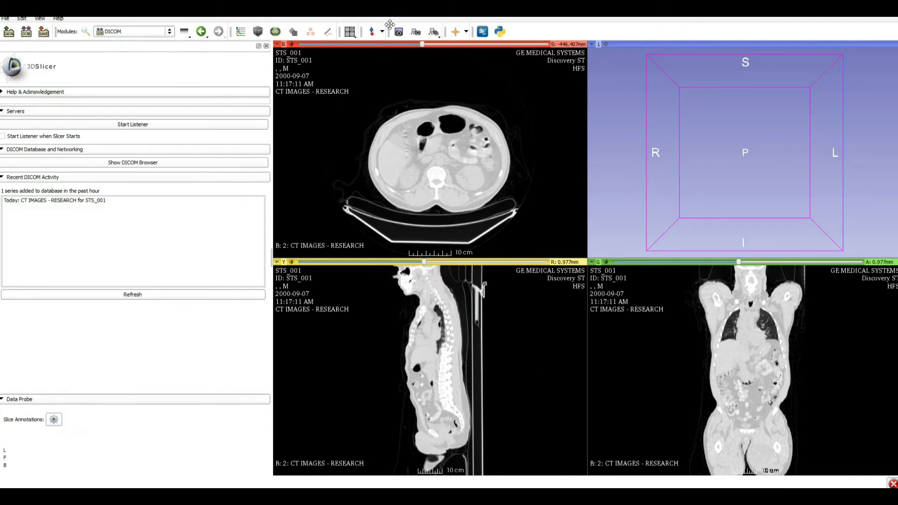
Try the Conventional layout, return to Four-Up, and begin raising bone contrast.
click(349, 31)
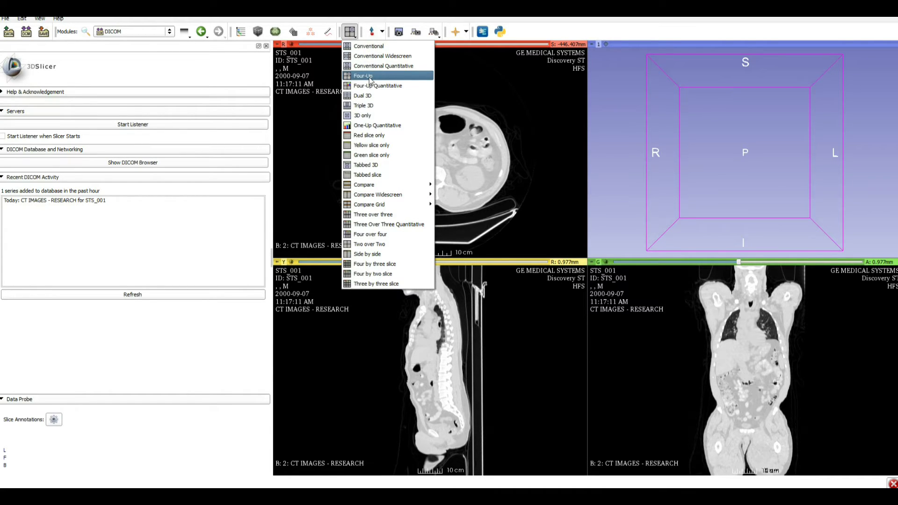
click(370, 46)
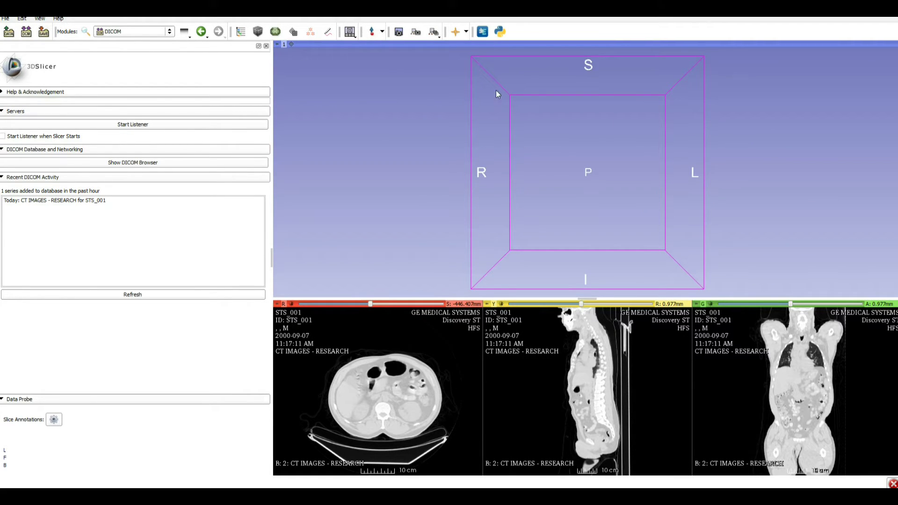
click(354, 34)
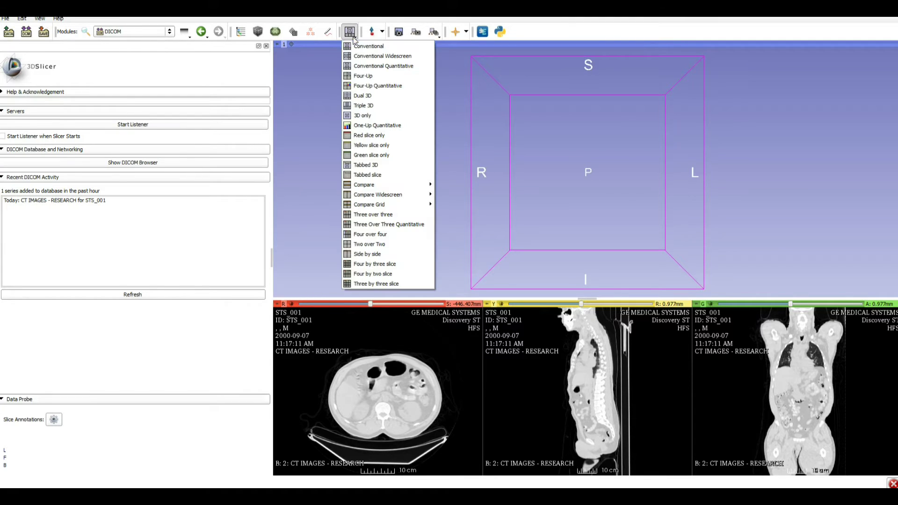
click(366, 83)
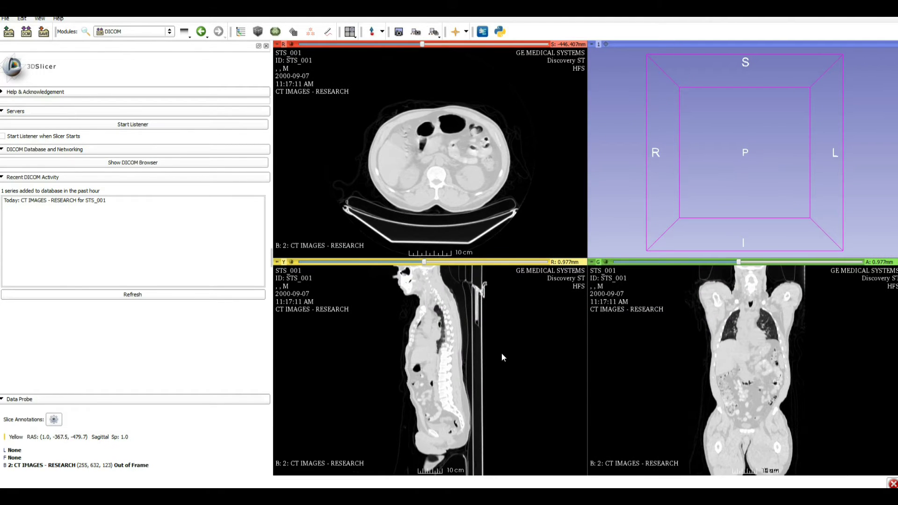
mouse_move(502, 353)
mouse_down()
mouse_move(492, 362)
mouse_move(491, 342)
mouse_up()
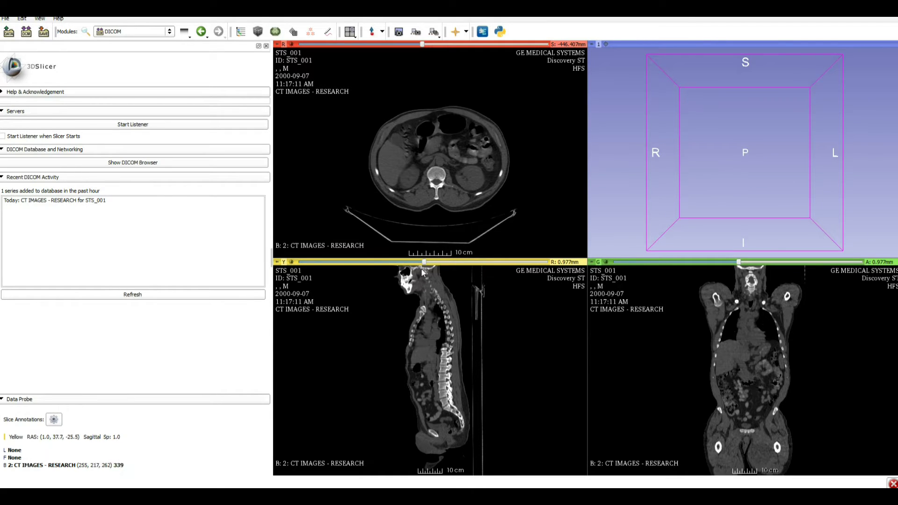
scroll(429, 263, down, 5)
scroll(424, 264, down, 5)
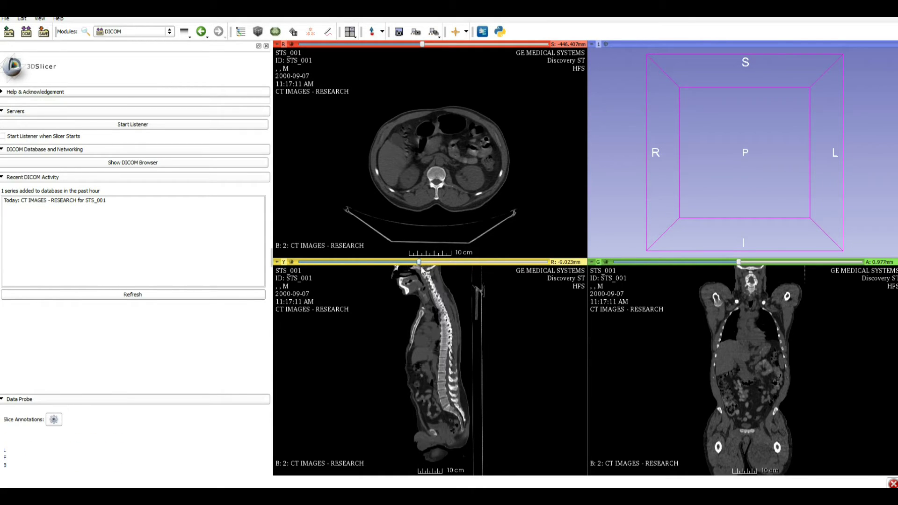
scroll(421, 269, down, 2)
scroll(422, 269, down, 2)
scroll(420, 270, down, 1)
scroll(419, 271, down, 1)
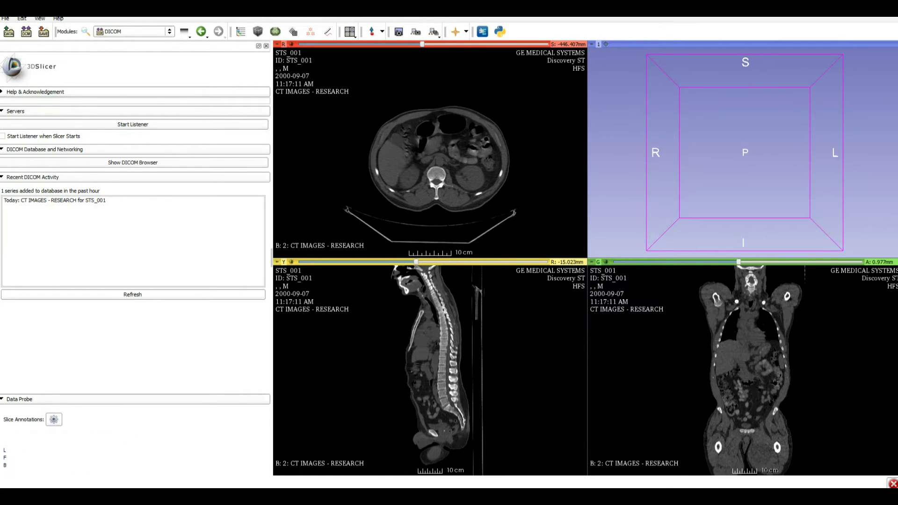
Open 3D Slicer's list of available modules.
click(130, 35)
mouse_move(120, 43)
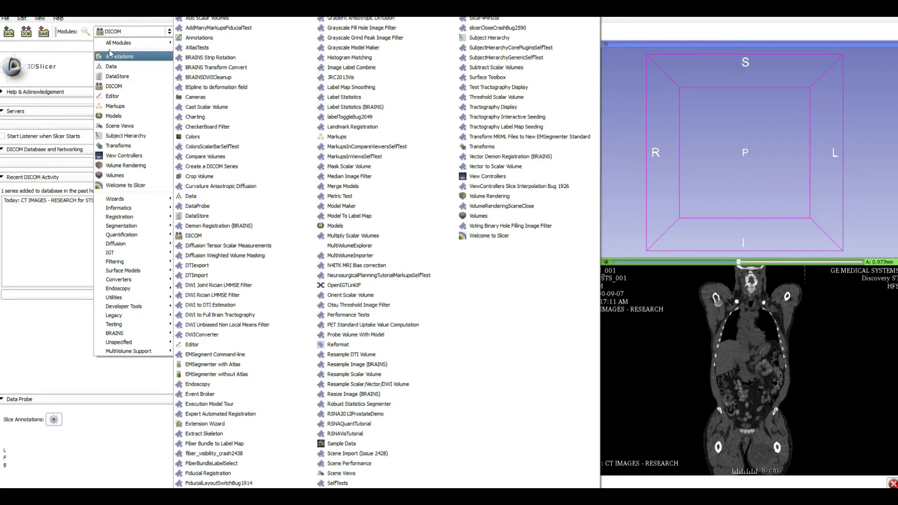
Choose Crop Volume from All Modules, with CT IMAGES - RESEARCH as its input volume.
click(116, 18)
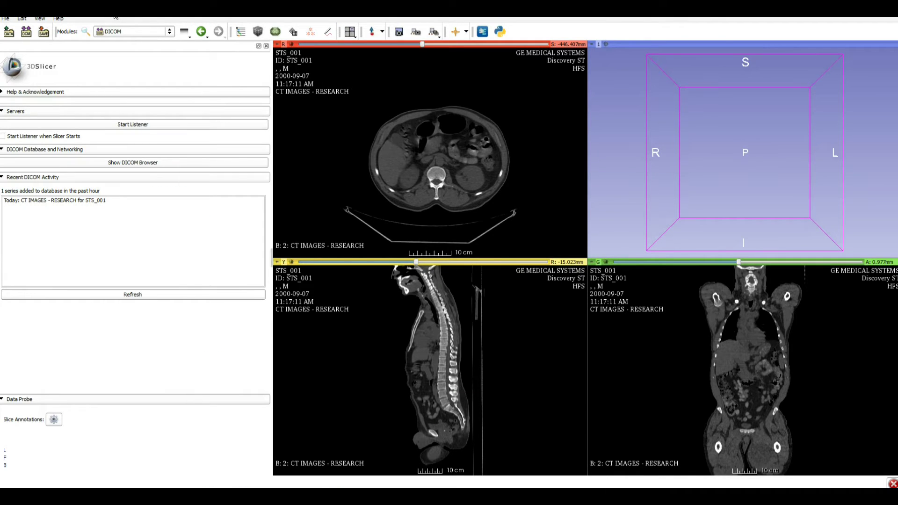
click(135, 39)
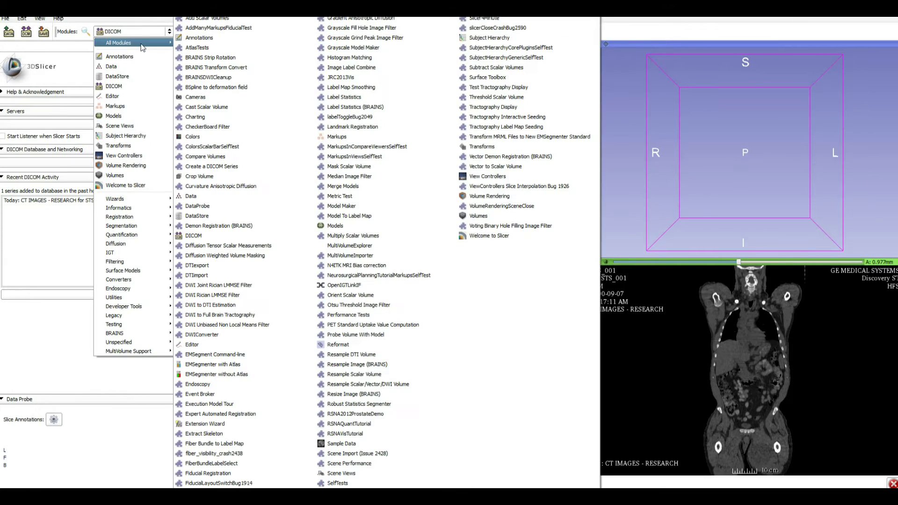
mouse_move(119, 43)
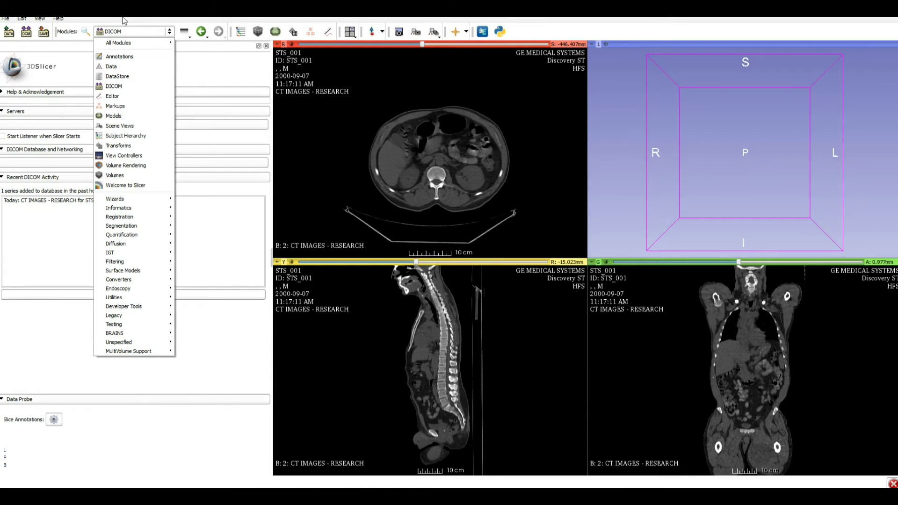
click(123, 22)
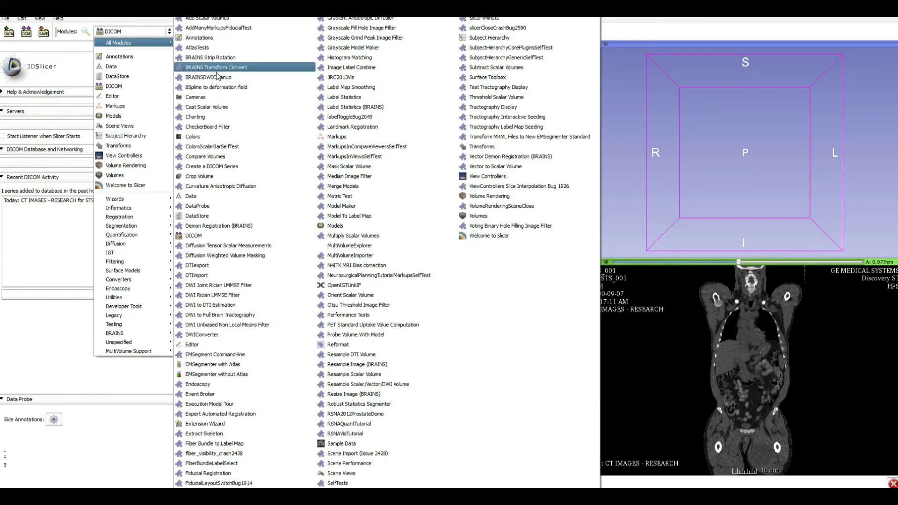
click(207, 180)
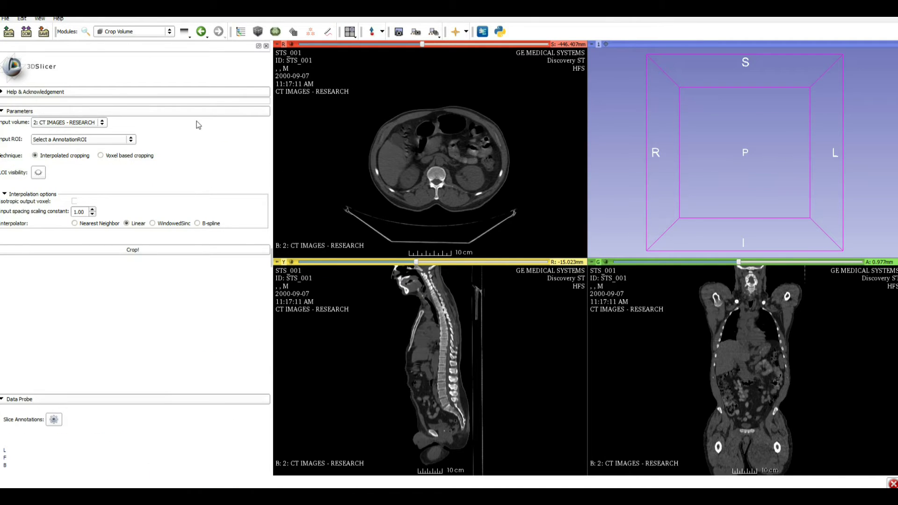
Turn on ROI visibility and set a new AnnotationROI as the Input ROI.
click(40, 177)
click(81, 146)
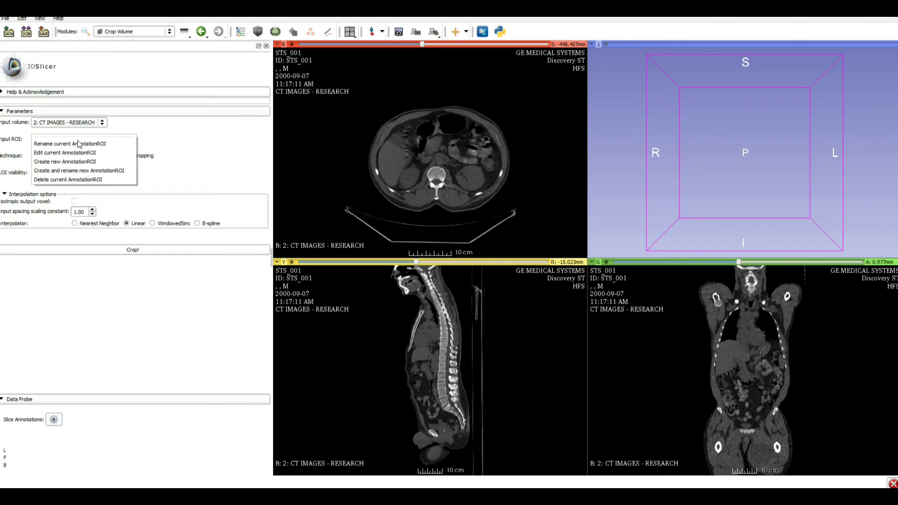
click(192, 131)
click(60, 145)
click(60, 163)
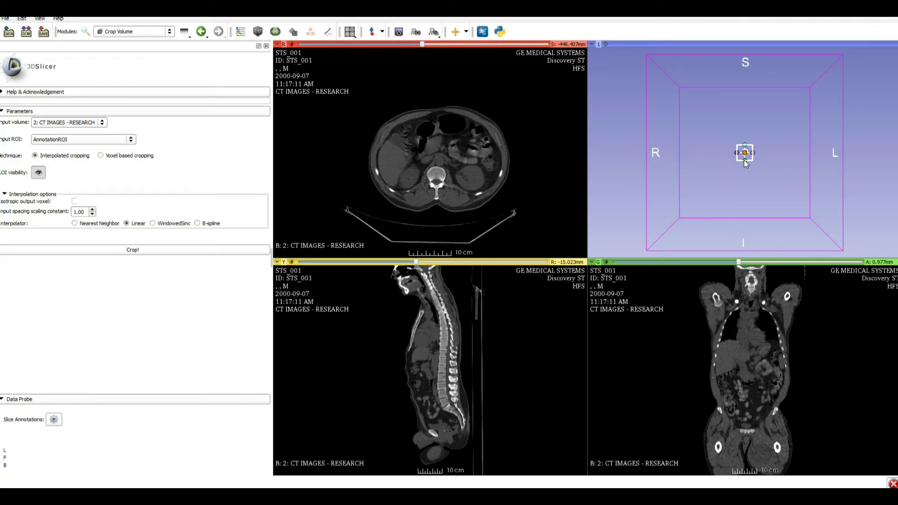
Stretch and widen the ROI box into a tall column in the right-hand view.
drag(745, 163, 741, 346)
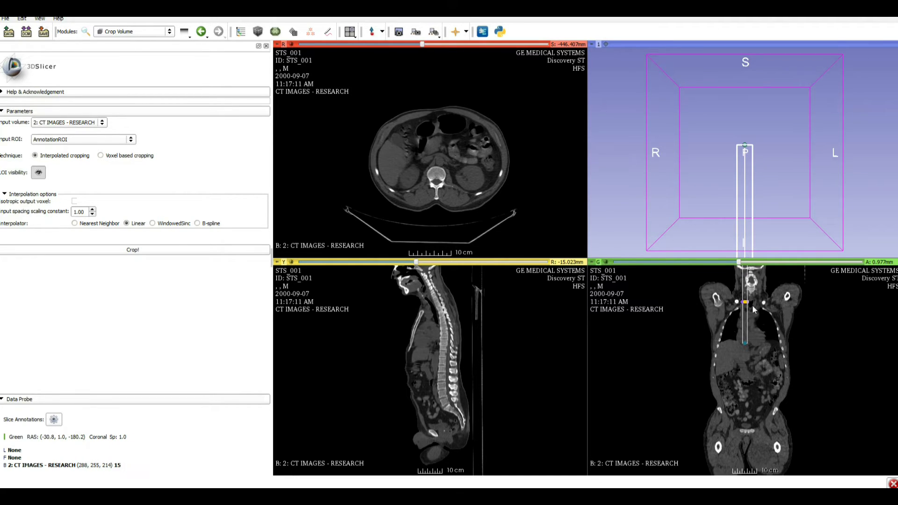
drag(747, 305, 719, 309)
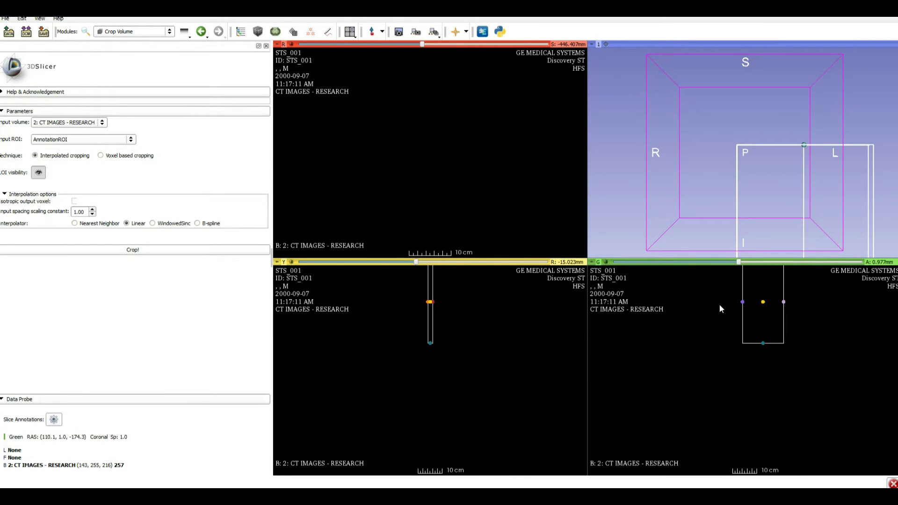
drag(719, 307, 745, 344)
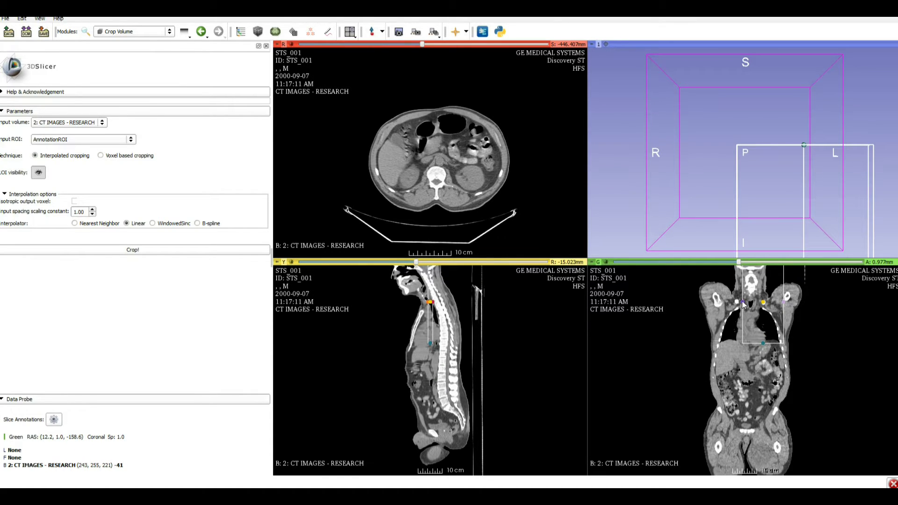
mouse_move(738, 304)
mouse_down()
mouse_move(725, 305)
mouse_move(742, 398)
mouse_up()
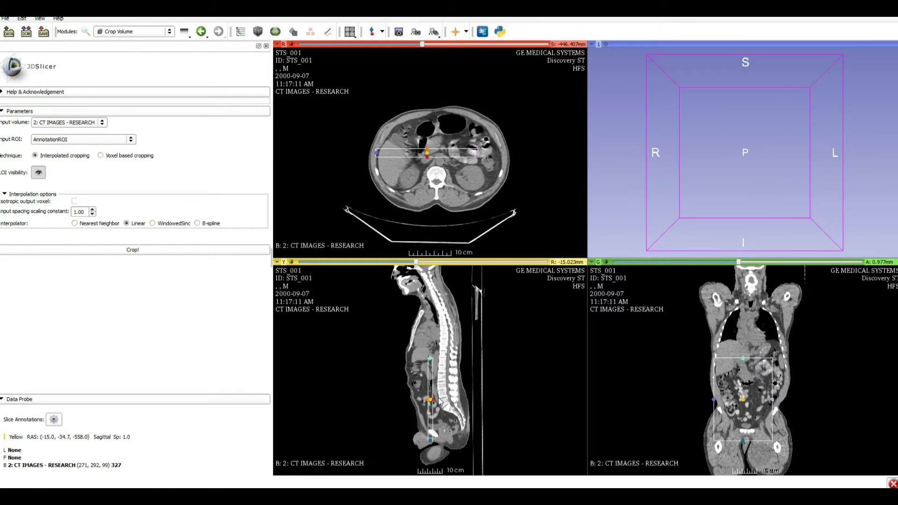
Fit the box's front-to-back extent and top and bottom edges to the lumbar spine in sagittal view.
drag(433, 401, 461, 404)
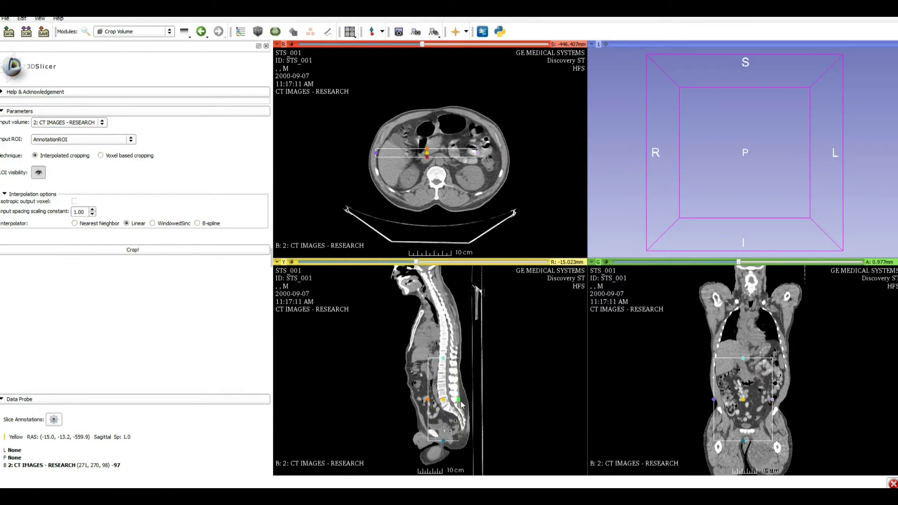
drag(444, 403, 447, 387)
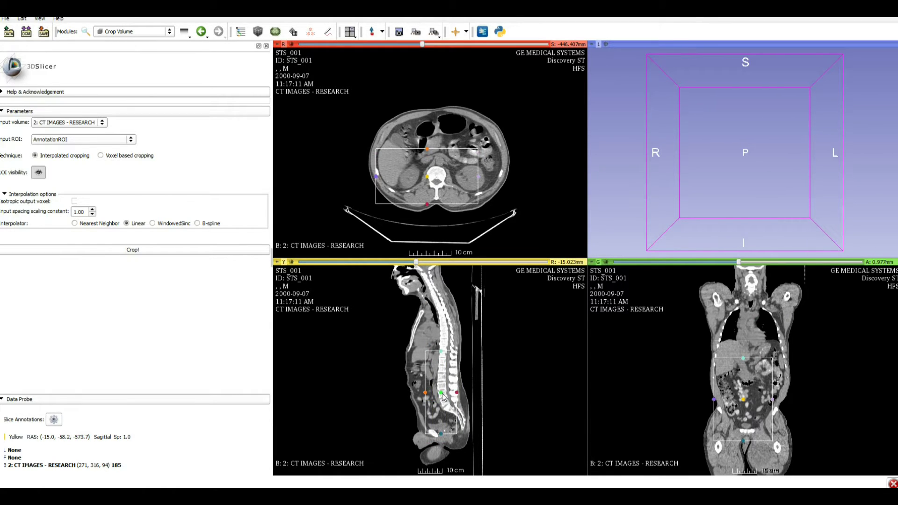
drag(527, 365, 465, 352)
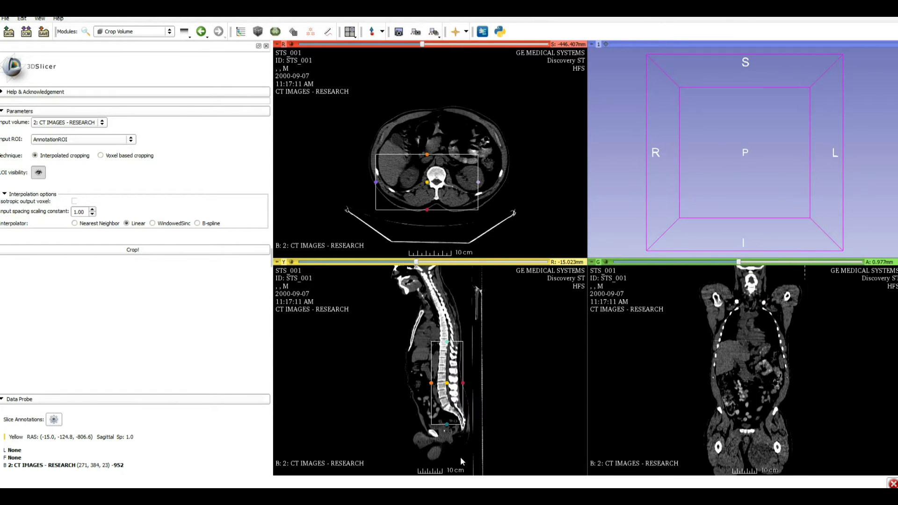
drag(448, 427, 449, 419)
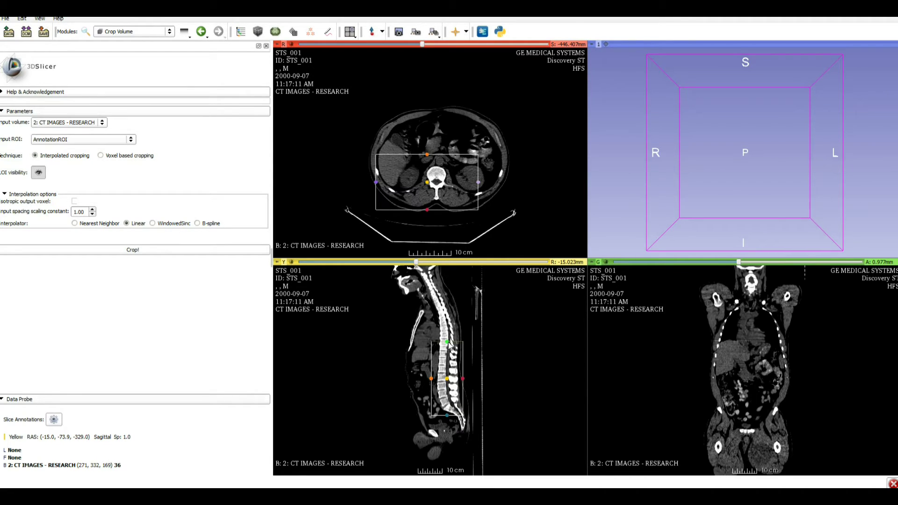
drag(450, 346, 449, 364)
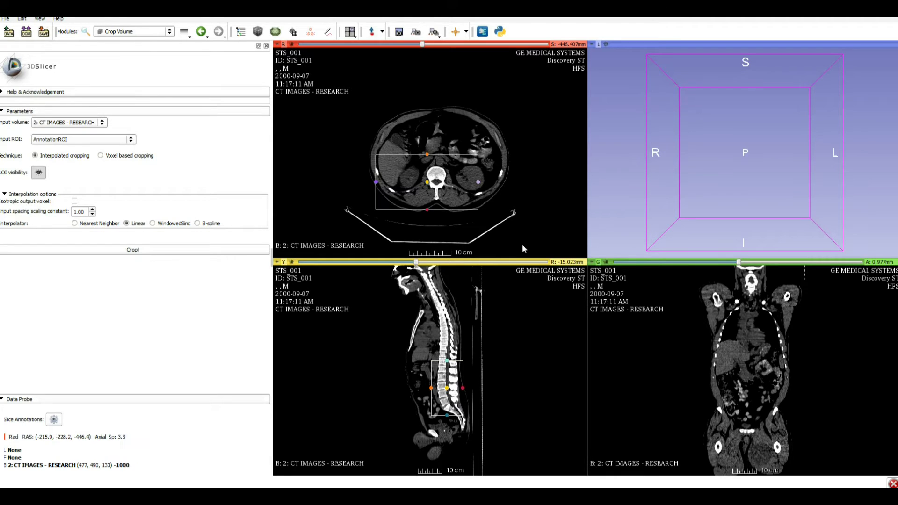
Pull the box's left and right sides in to the vertebra and show a more posterior coronal slice.
drag(376, 183, 403, 183)
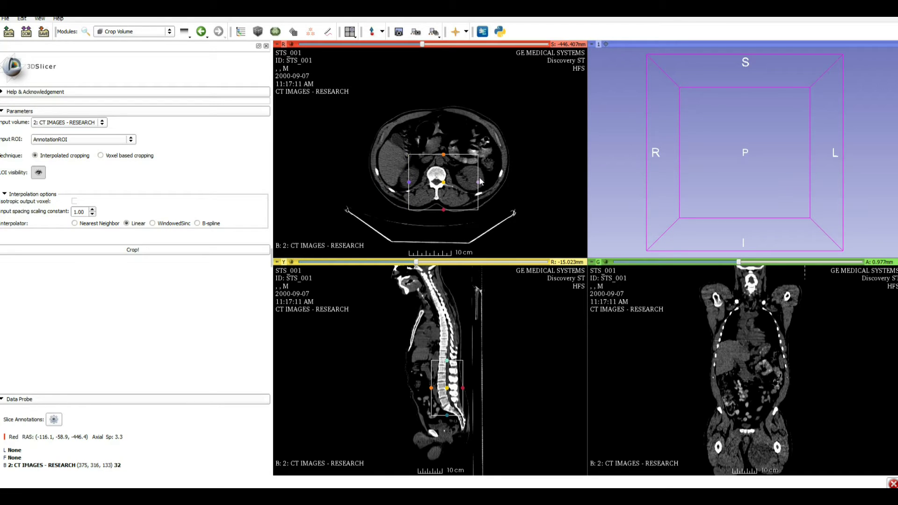
drag(480, 181, 467, 185)
scroll(466, 182, down, 3)
scroll(469, 190, down, 2)
scroll(469, 189, down, 2)
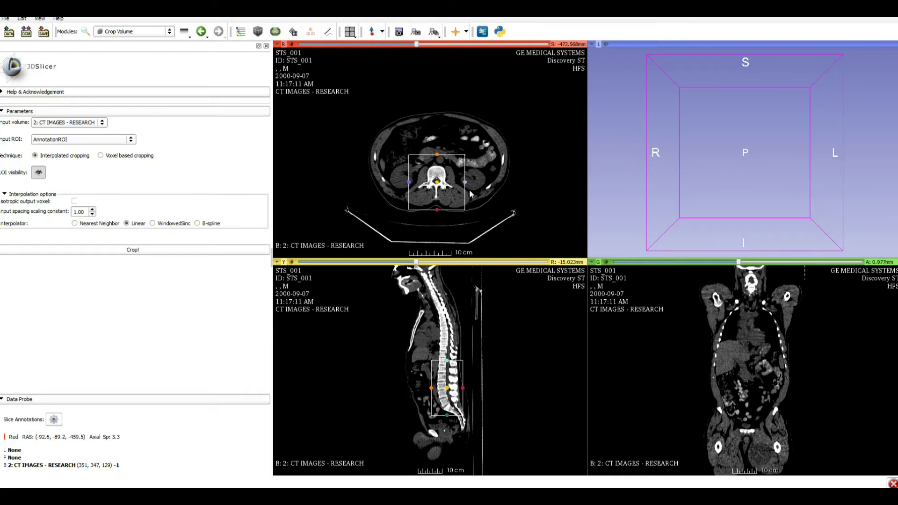
scroll(468, 190, down, 2)
scroll(469, 189, up, 1)
drag(465, 183, 411, 183)
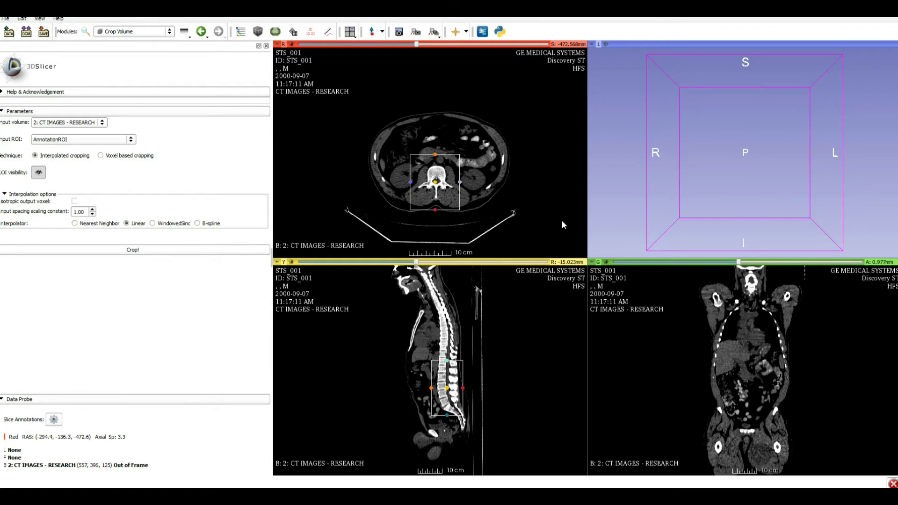
drag(739, 263, 702, 263)
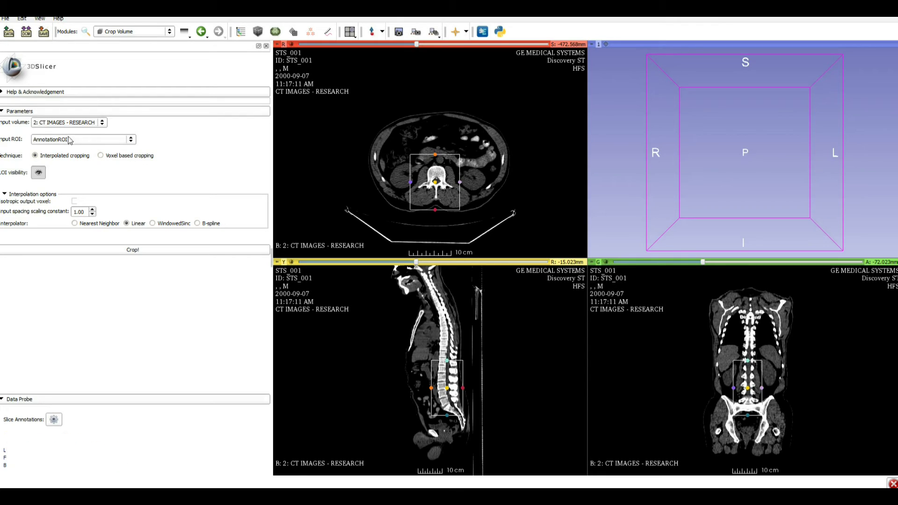
Crop the CT to the boxed lumbar subvolume and bring up the Save Scene and Unsaved Data dialog.
click(112, 251)
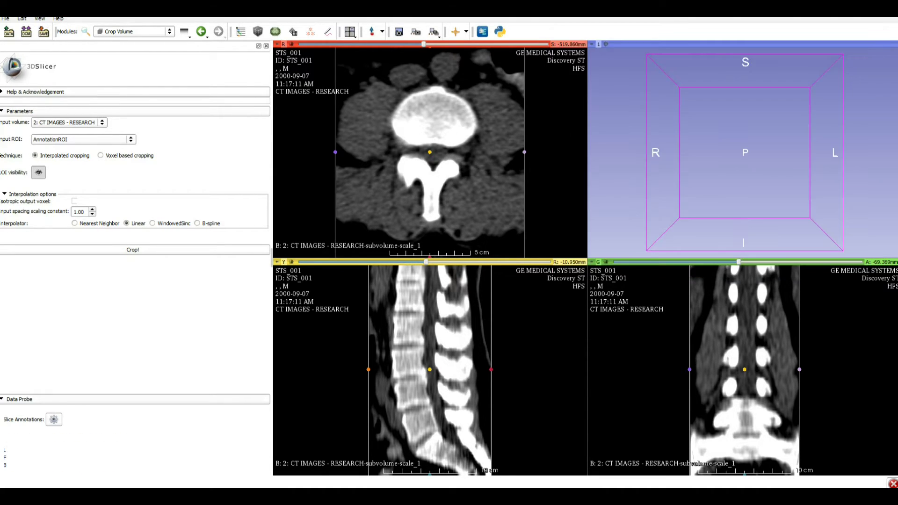
click(44, 32)
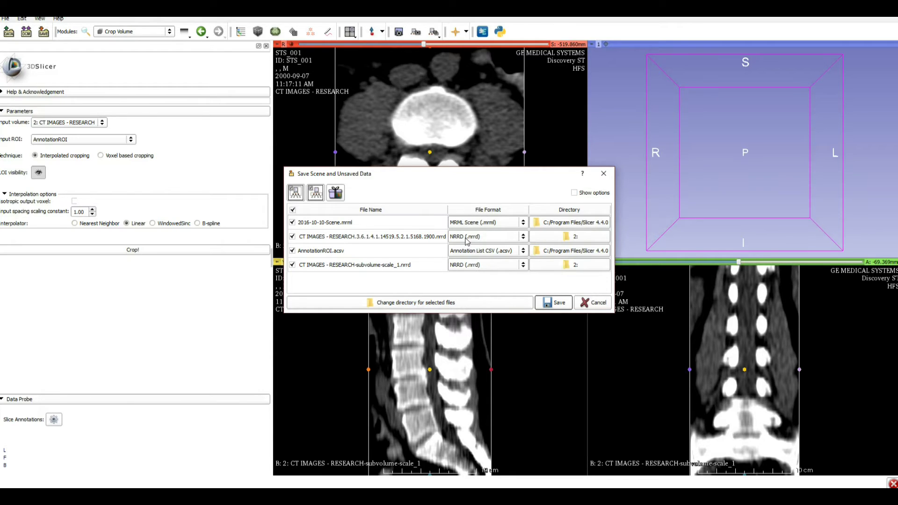
Save only the full CT and cropped subvolume as NRRD files to the tutorial folder.
click(292, 223)
click(292, 252)
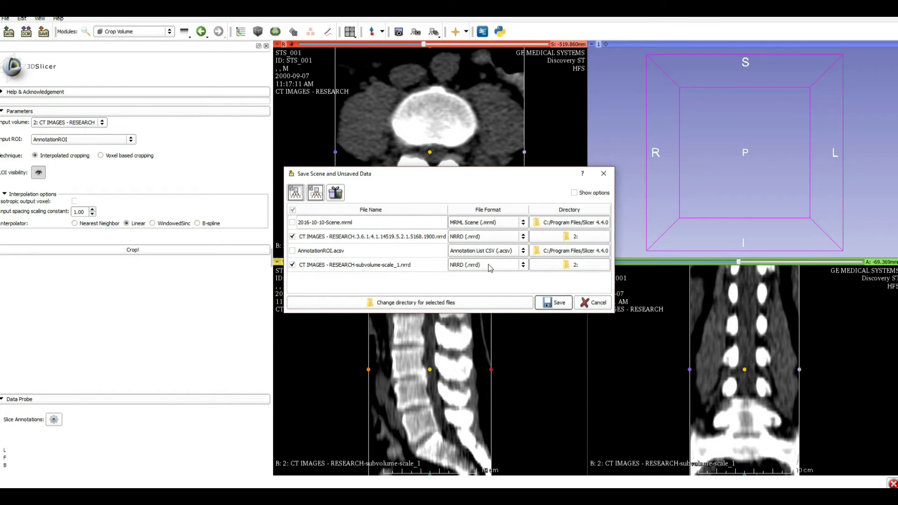
click(556, 239)
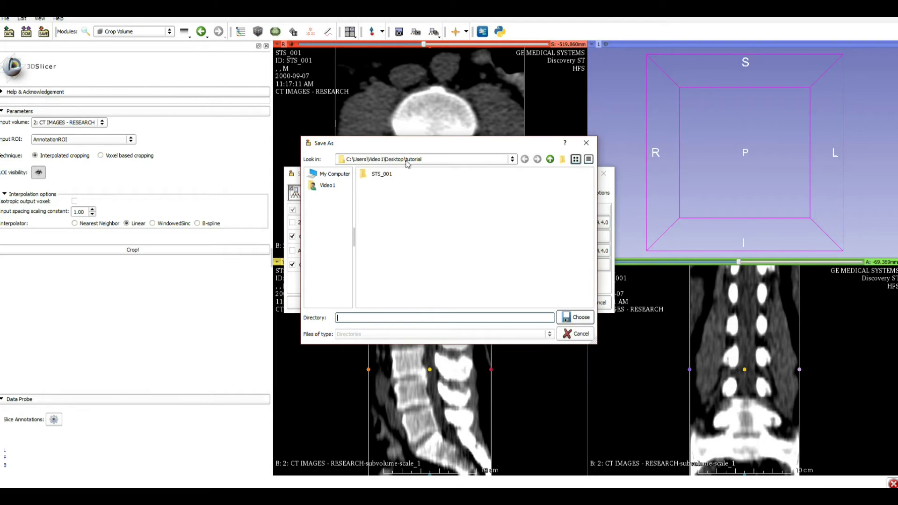
click(580, 321)
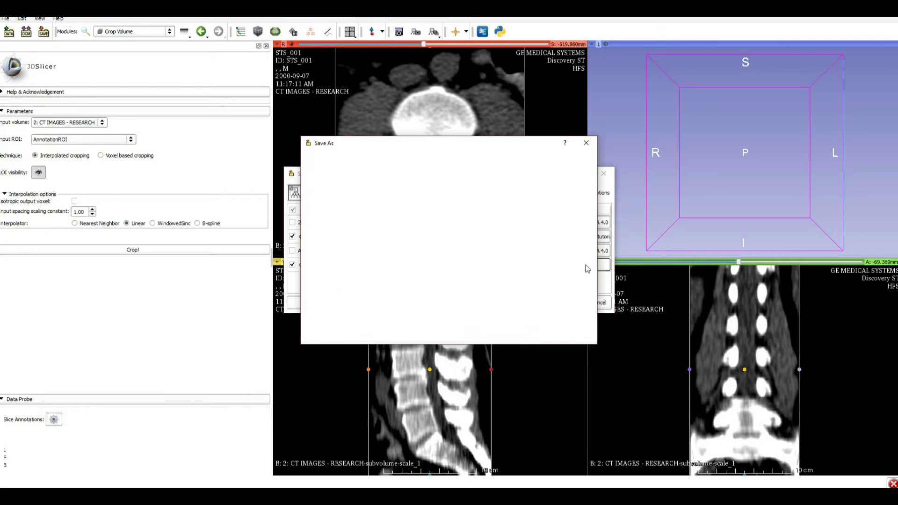
click(587, 267)
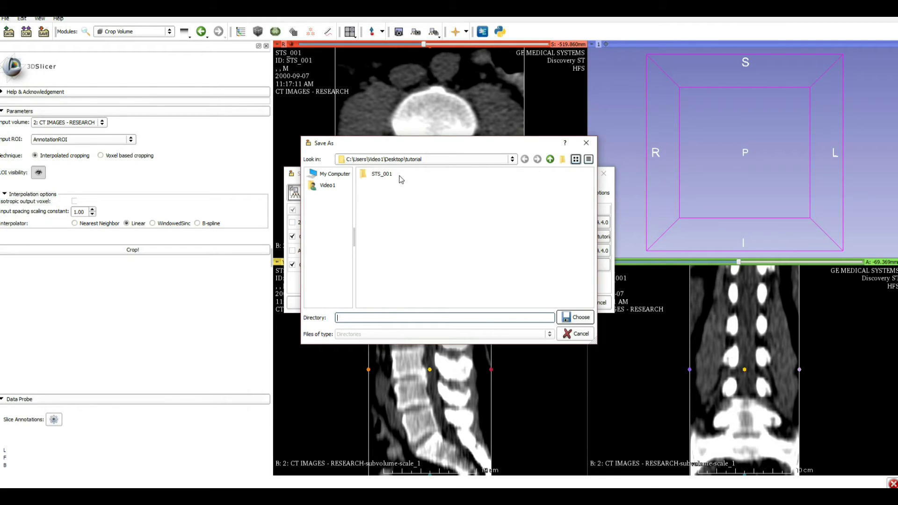
click(578, 319)
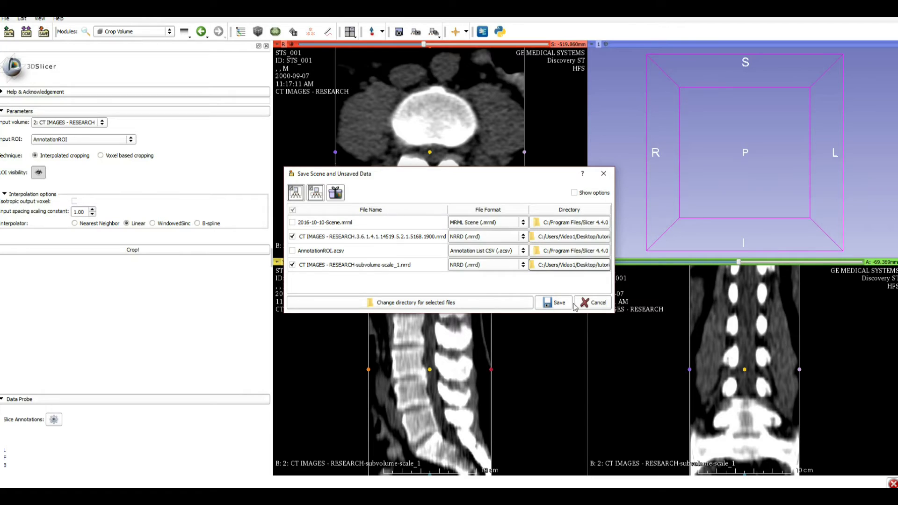
click(550, 310)
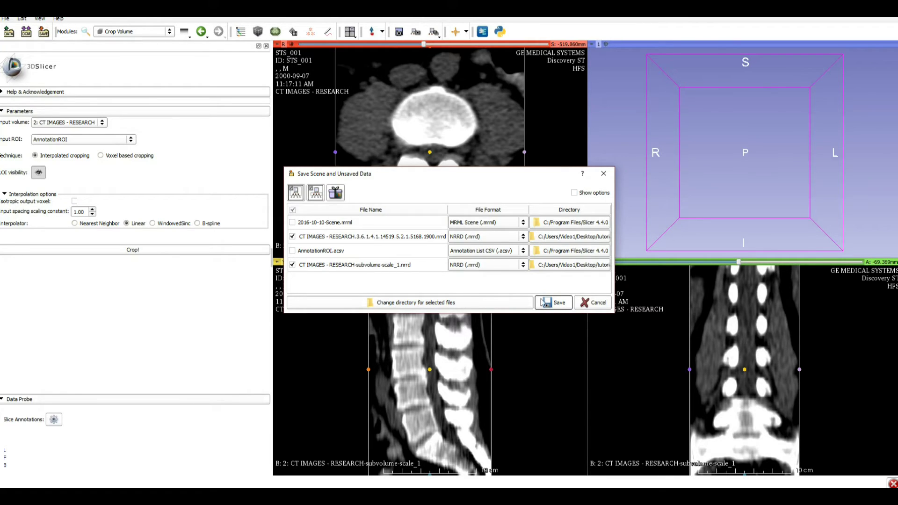
key(alt+Tab)
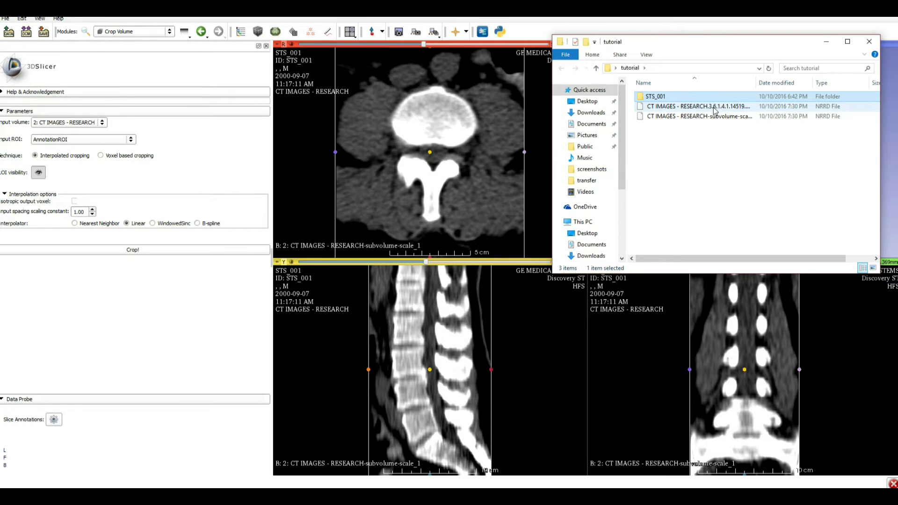
Rename the cropped volume 'Tutorial lumbar spine.nrrd' and the full CT 'Tutorial CT scan.nrrd'.
click(691, 119)
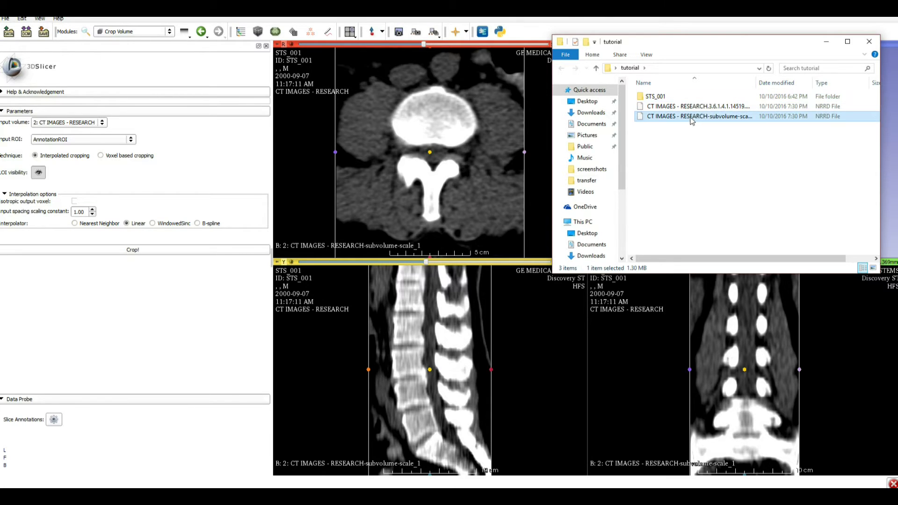
click(691, 119)
text(Tu)
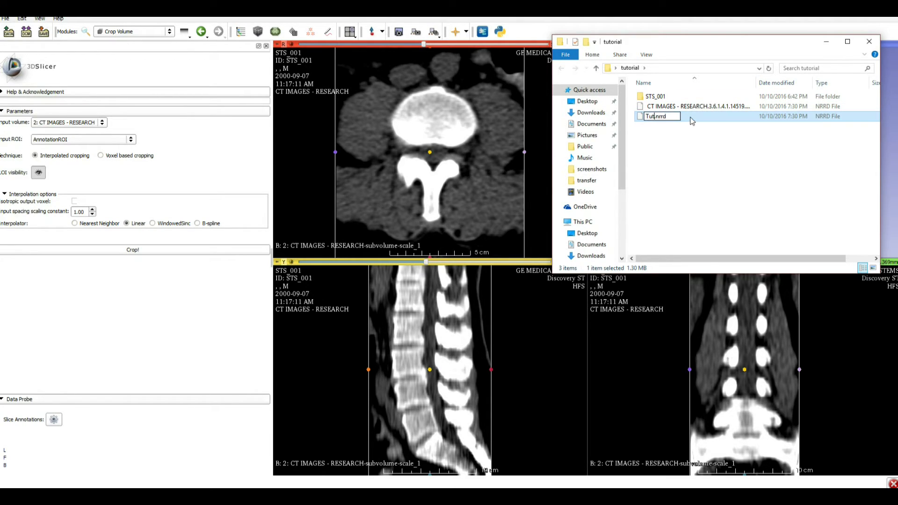
text(torial lumbar spine)
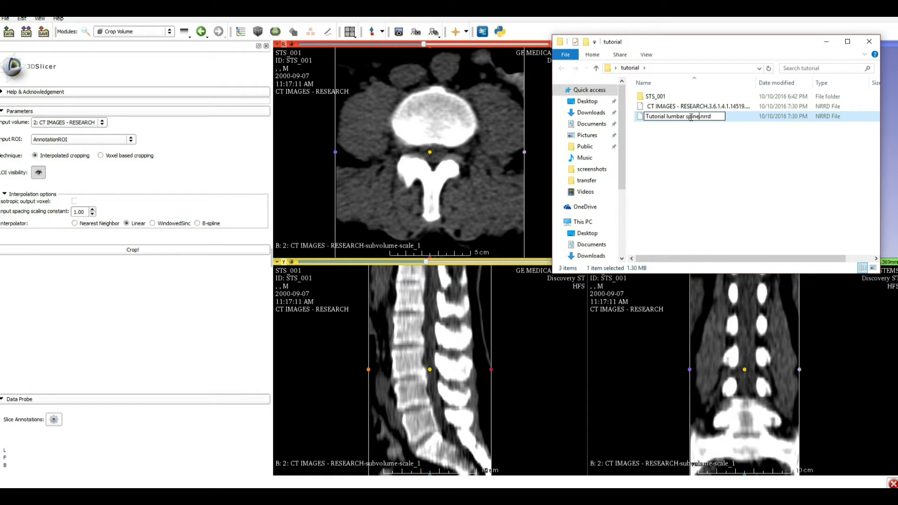
click(691, 107)
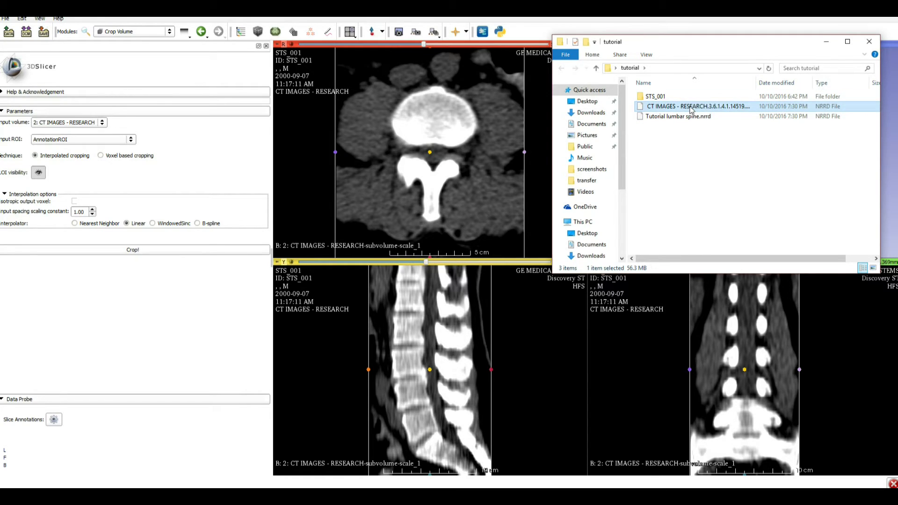
click(691, 107)
text(Tutori.nrrd)
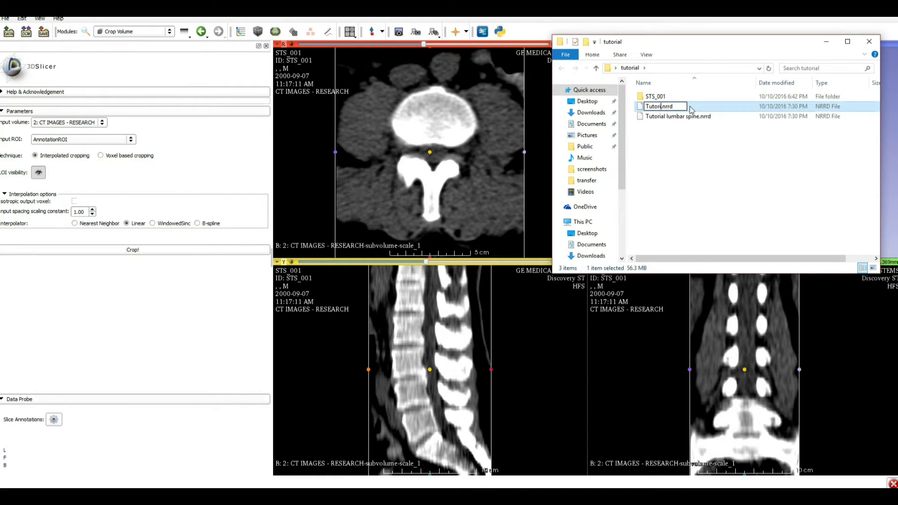
text(al CT scan)
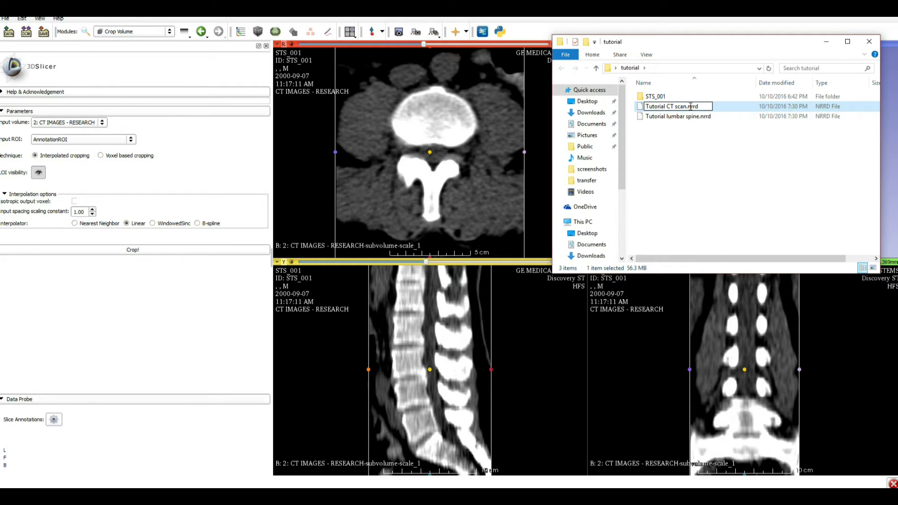
key(Return)
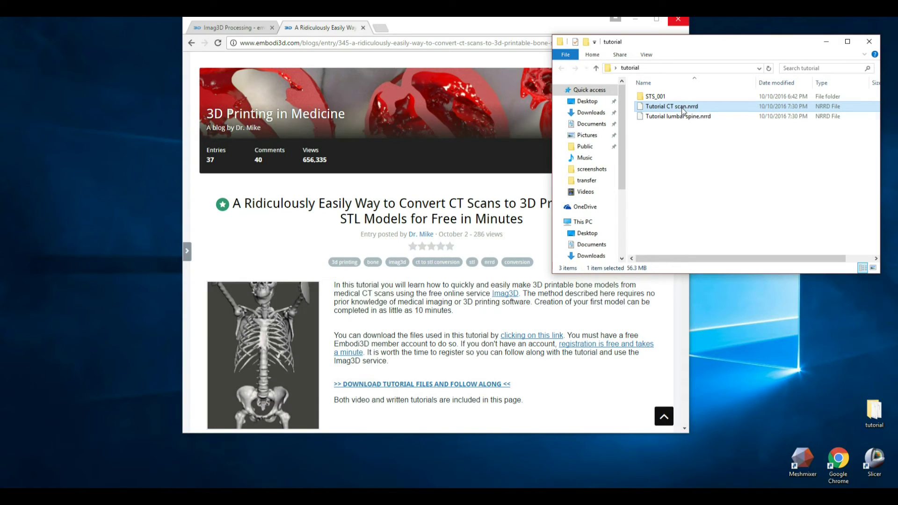
From the embodi3D tutorial page, go home and launch the Imag3D file submission page.
click(435, 29)
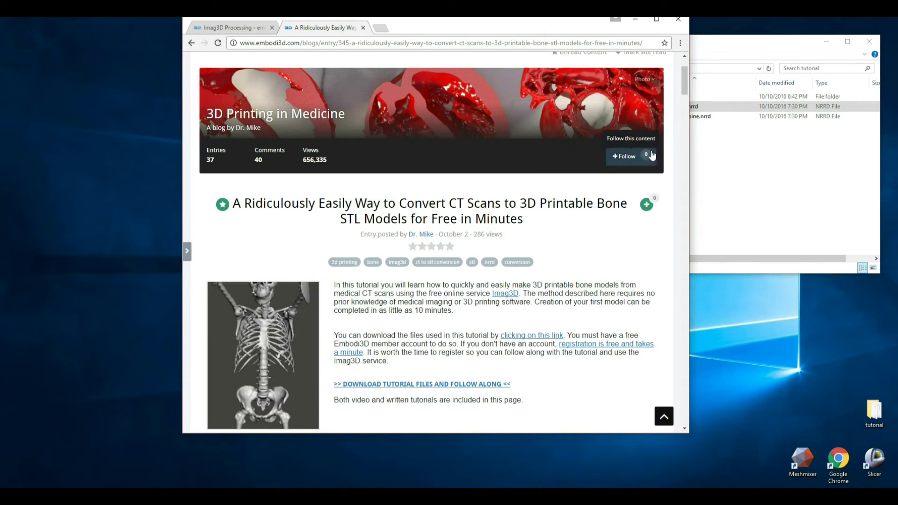
scroll(360, 119, up, 2)
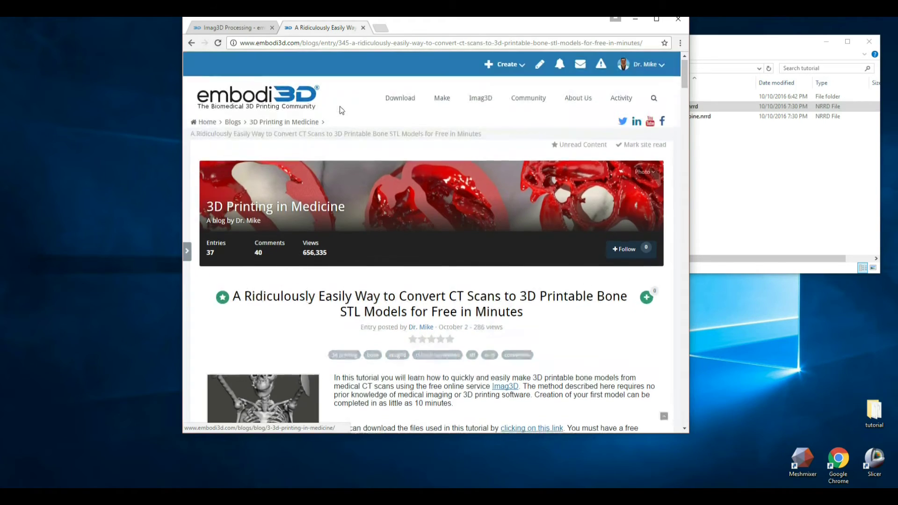
scroll(358, 119, down, 3)
scroll(402, 134, up, 3)
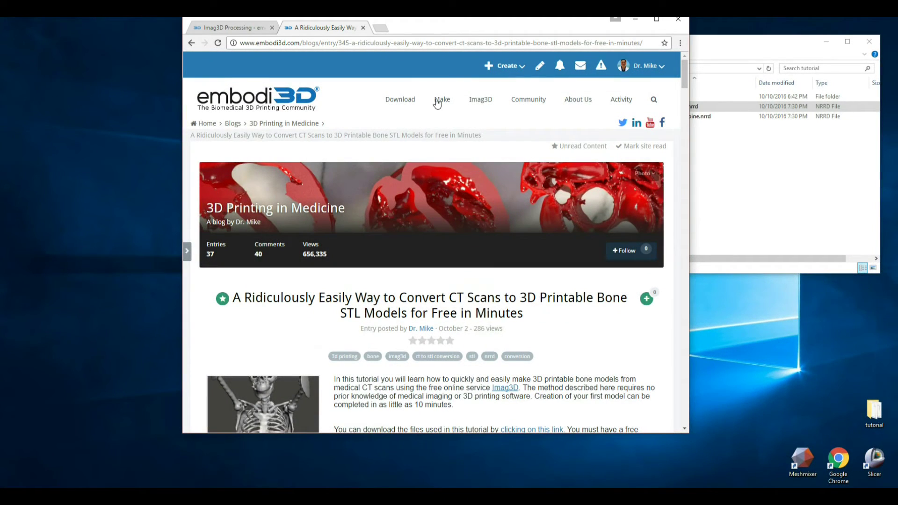
click(279, 98)
mouse_move(480, 99)
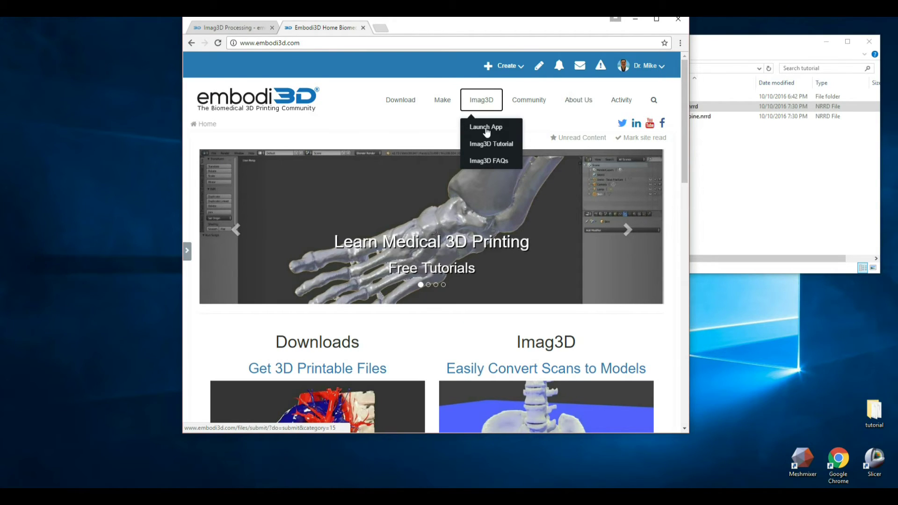
click(486, 128)
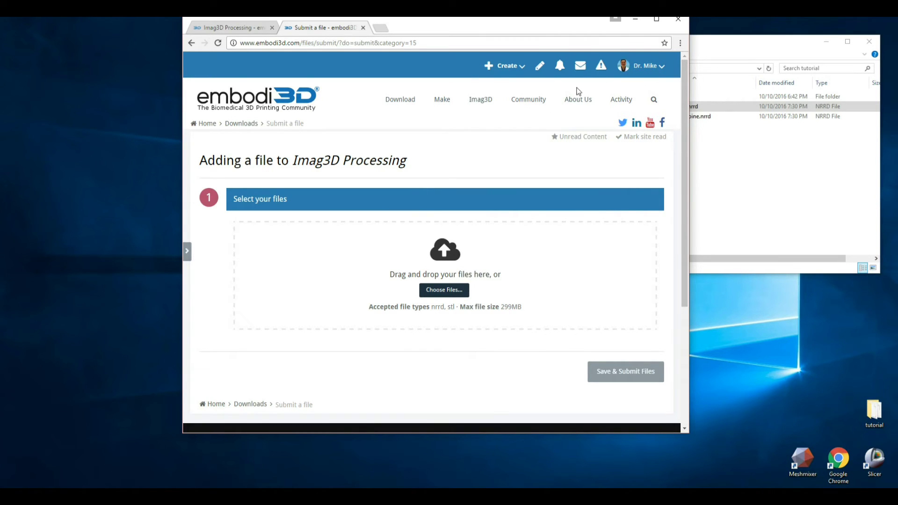
Drag both tutorial .nrrd files from the folder into the Imag3D upload area.
click(740, 167)
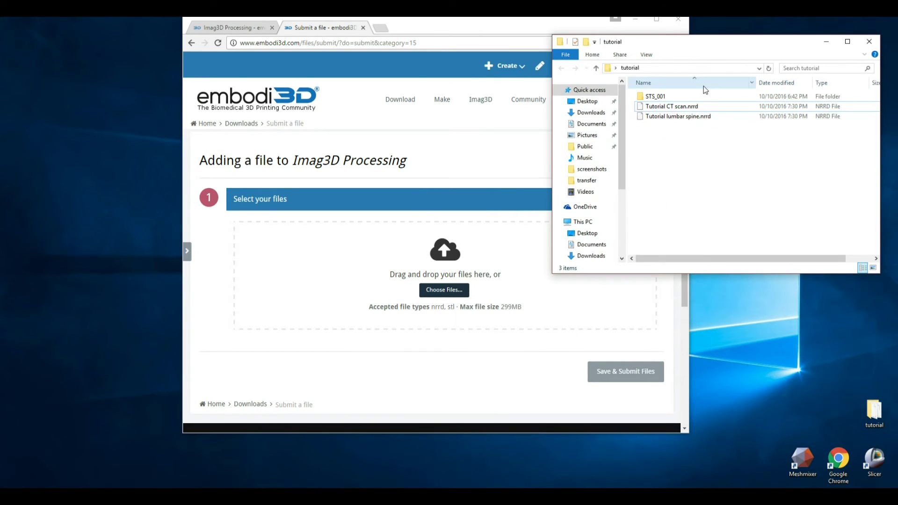
drag(699, 144, 655, 110)
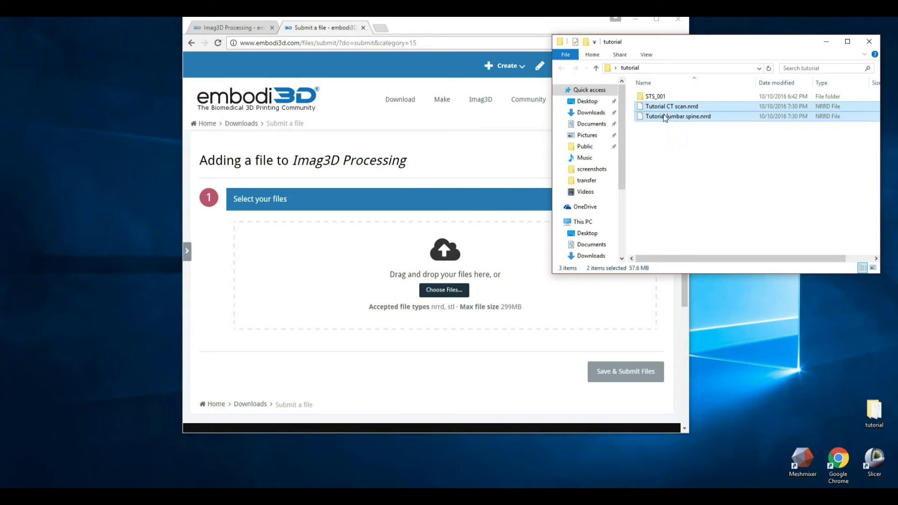
drag(661, 108, 381, 260)
scroll(538, 322, down, 5)
scroll(399, 162, up, 3)
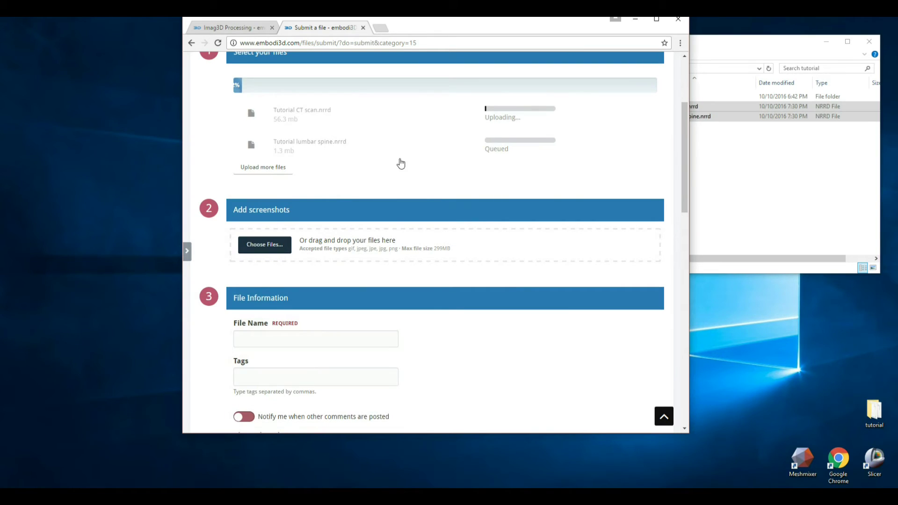
scroll(393, 217, up, 2)
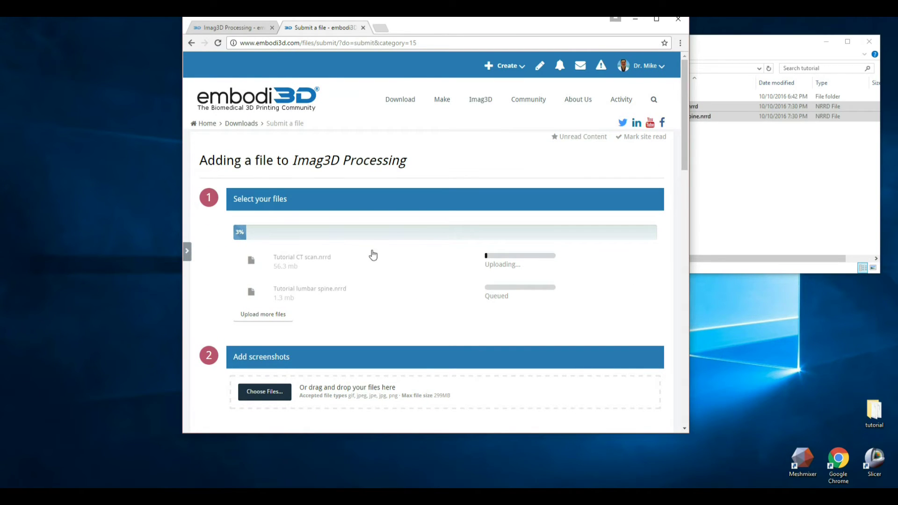
scroll(396, 264, down, 1)
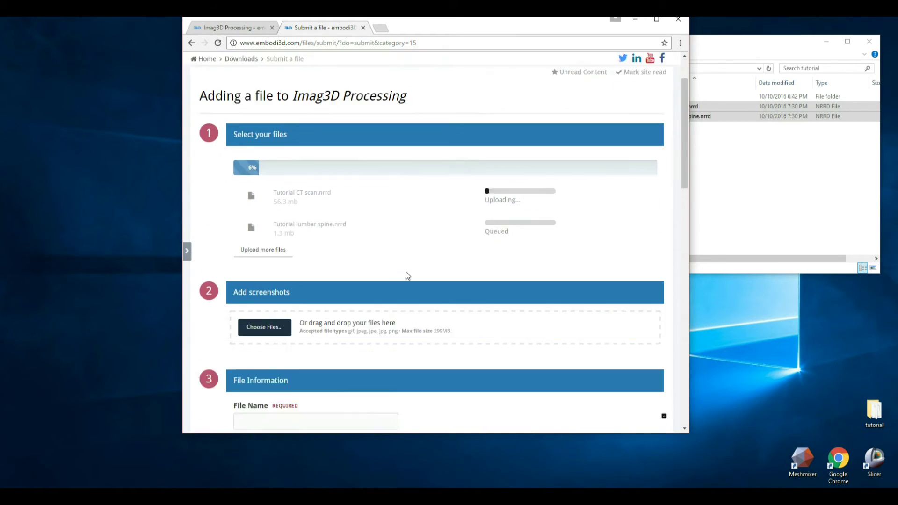
scroll(407, 274, down, 1)
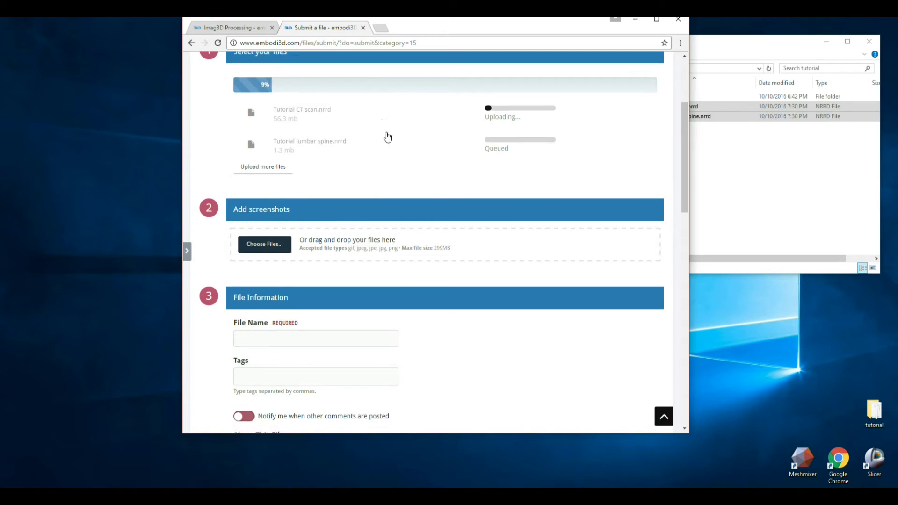
scroll(386, 136, down, 2)
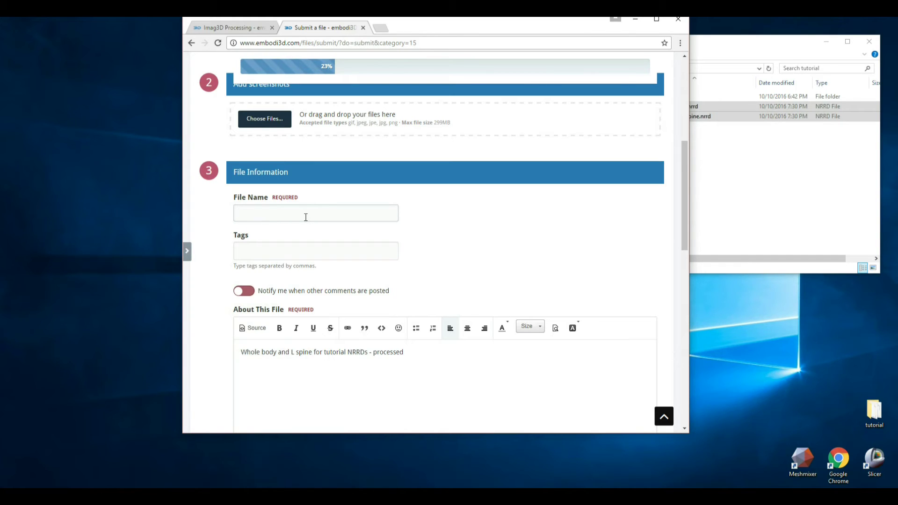
Clear the existing About This File description text.
click(305, 216)
drag(418, 357, 213, 371)
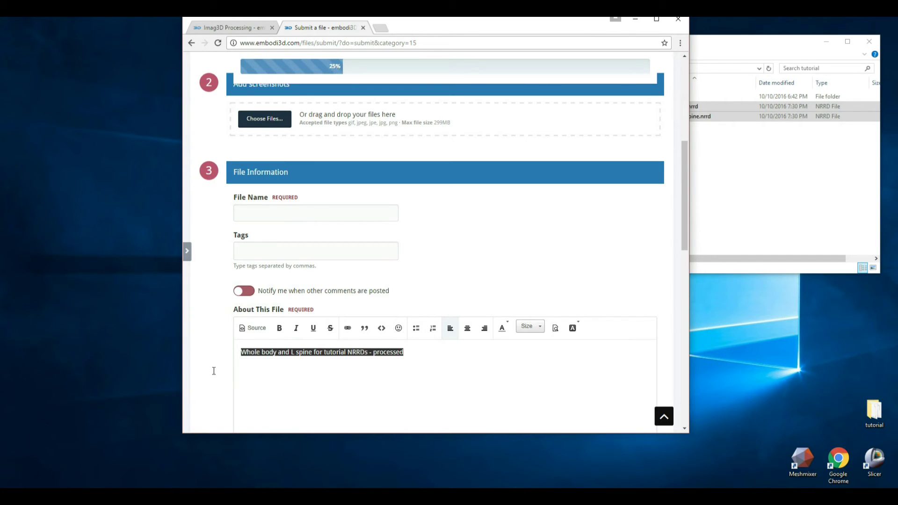
key(ctrl+x)
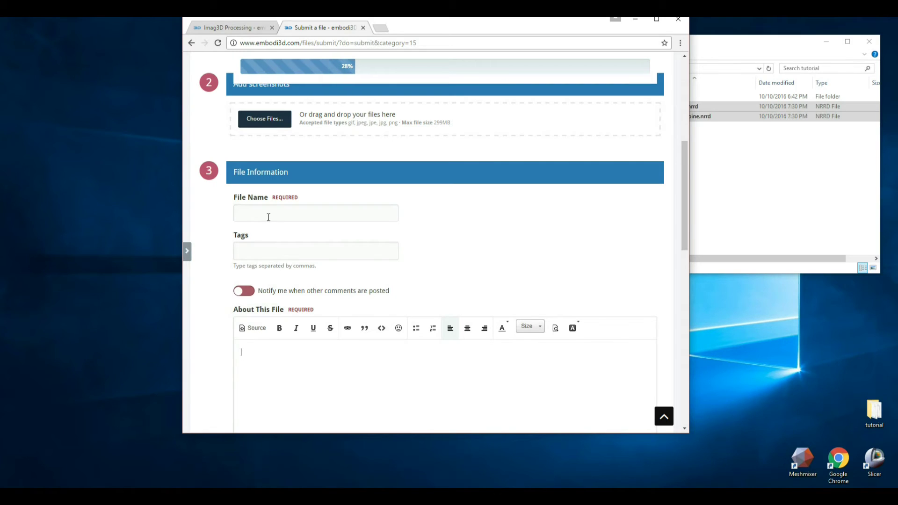
Enter 'Tutorial Body CT and Lumbar spine' as the file name and paste it as the description.
click(266, 209)
text(Tu)
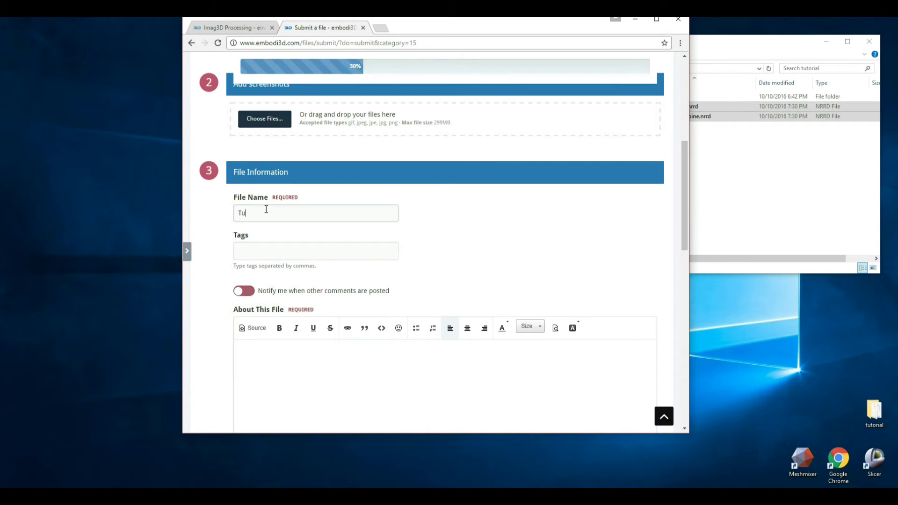
text(toiral)
text(rial)
text(do)
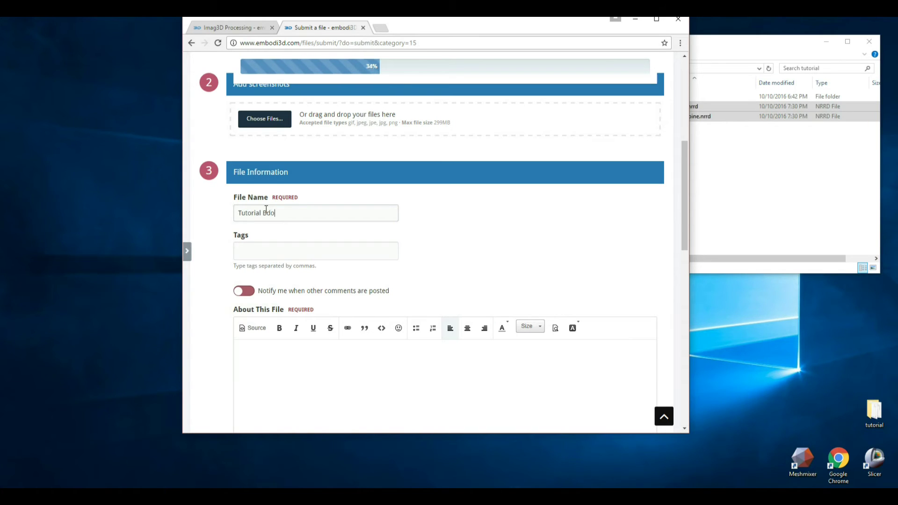
key(BackSpace)
key(BackSpace)
key(BackSpace)
text(ody CT)
text( and Lumbar spine)
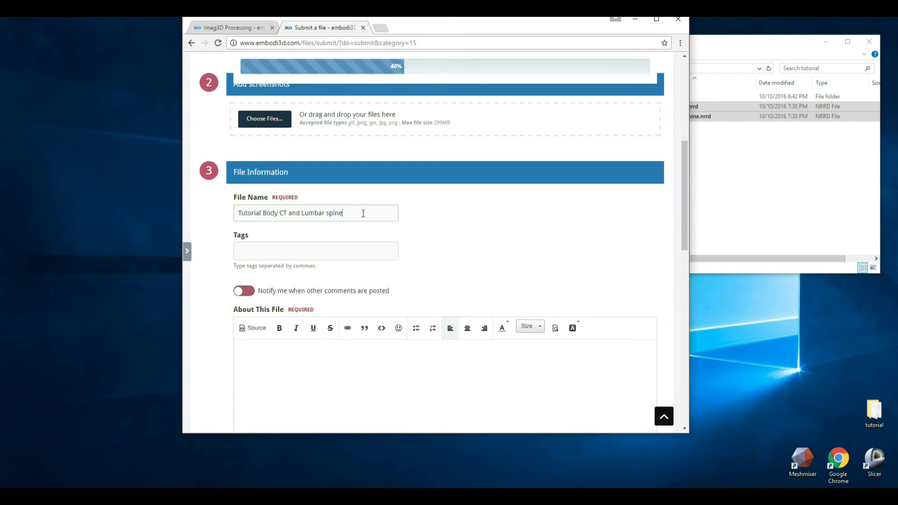
drag(363, 212, 156, 215)
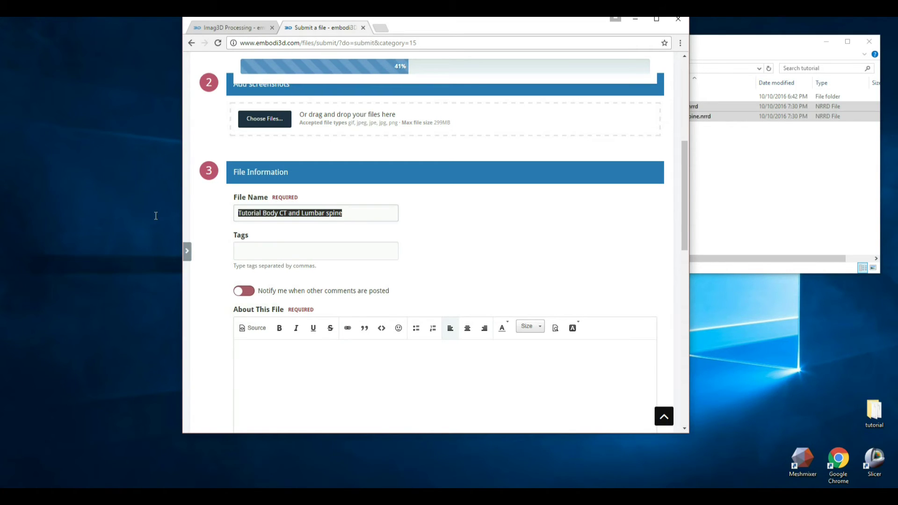
key(ctrl+c)
click(300, 350)
key(ctrl+v)
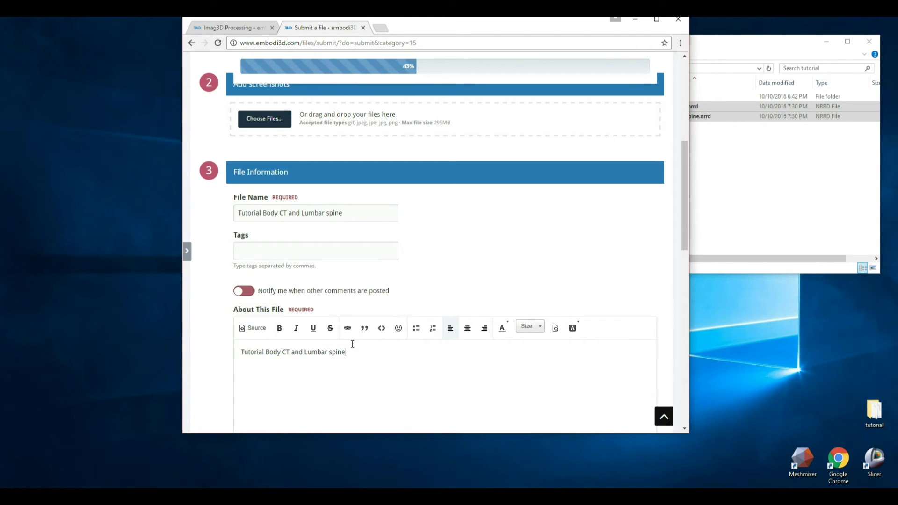
scroll(344, 351, down, 1)
scroll(345, 352, down, 2)
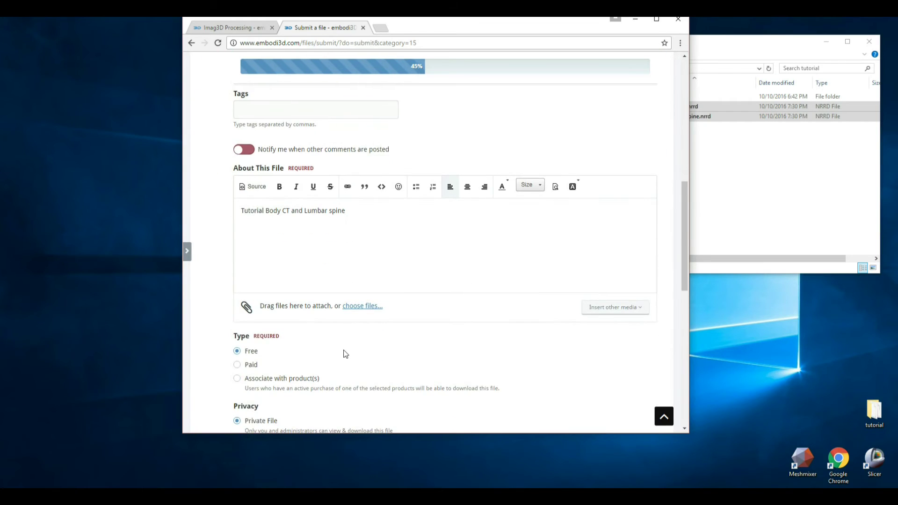
scroll(344, 354, down, 1)
scroll(342, 356, down, 1)
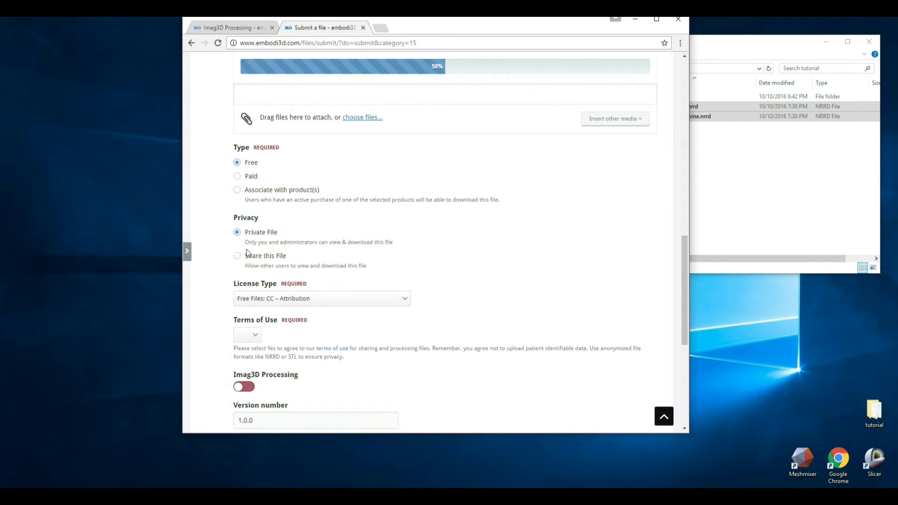
Set License Type to CC Attribution–NonCommercial–NoDerivs and Terms of Use to Yes, and enable the Imag3D toggle.
click(283, 302)
click(330, 334)
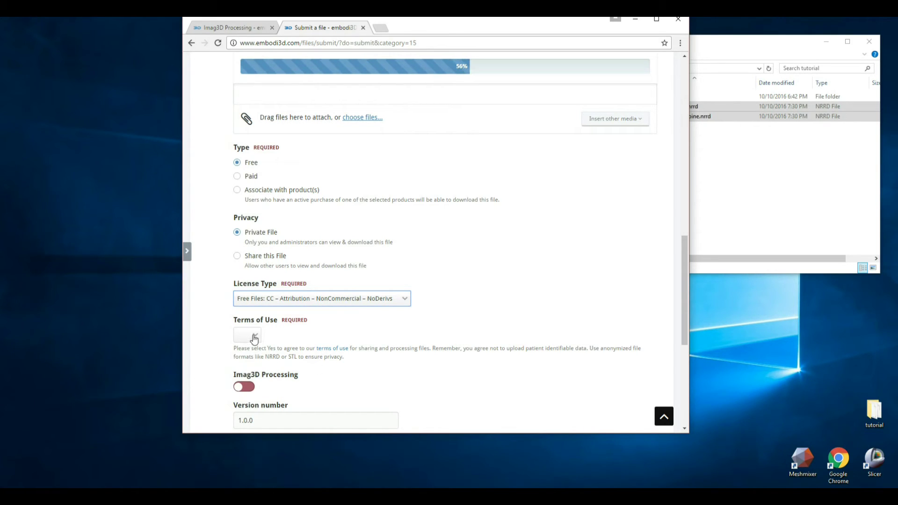
click(252, 335)
click(243, 354)
scroll(405, 356, down, 2)
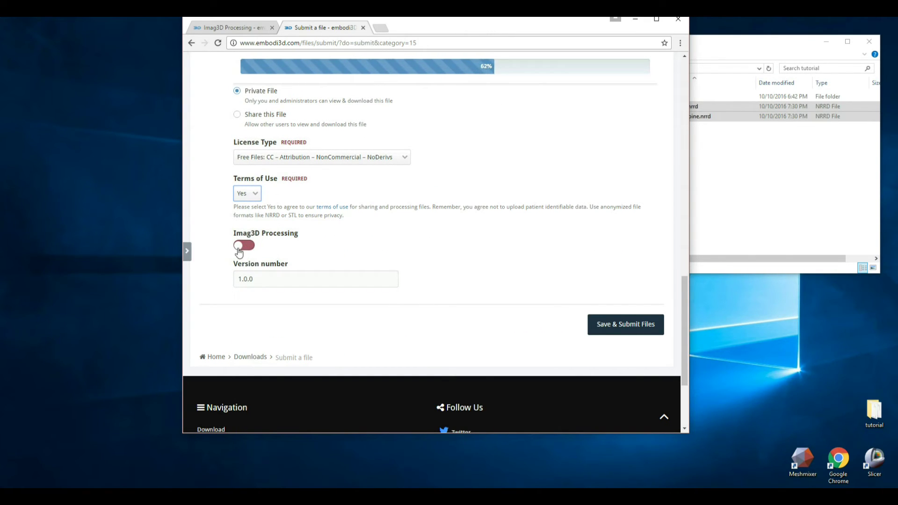
click(253, 251)
scroll(342, 227, down, 2)
scroll(347, 234, down, 1)
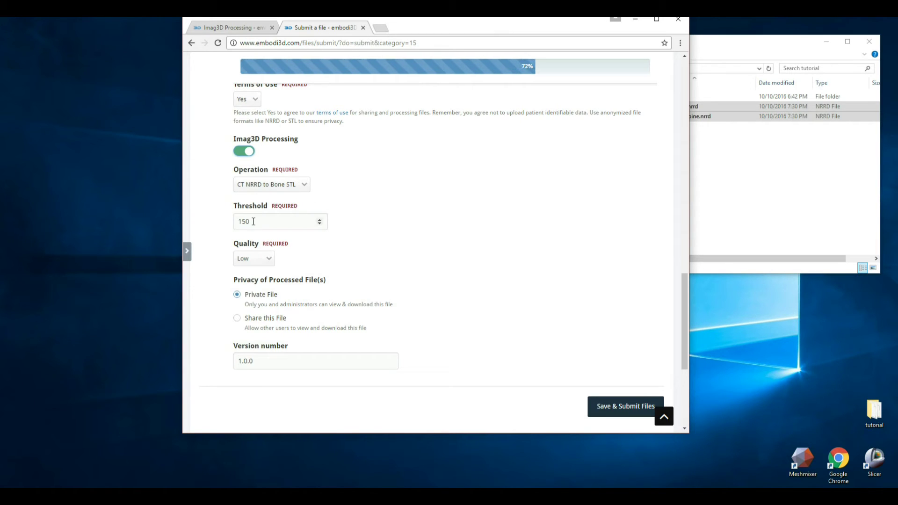
Set processing Quality to High and choose 'Share this File' for the processed files.
click(262, 261)
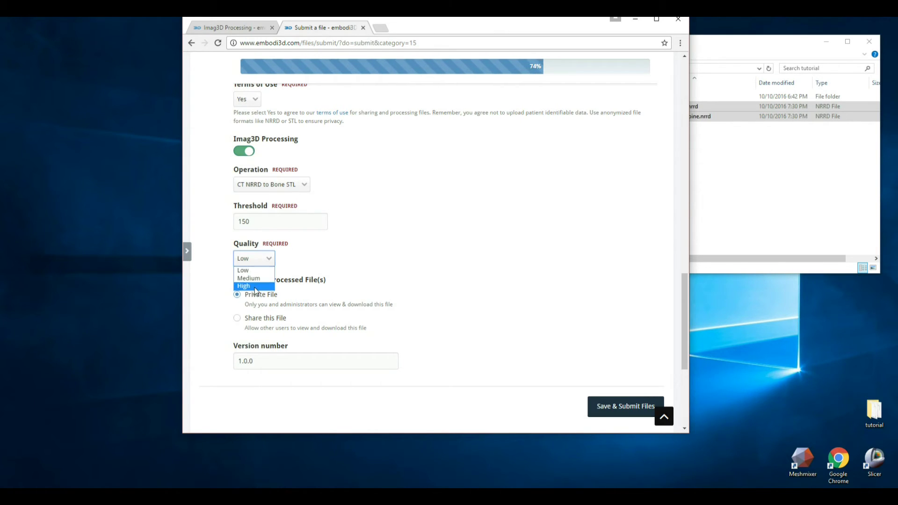
click(258, 289)
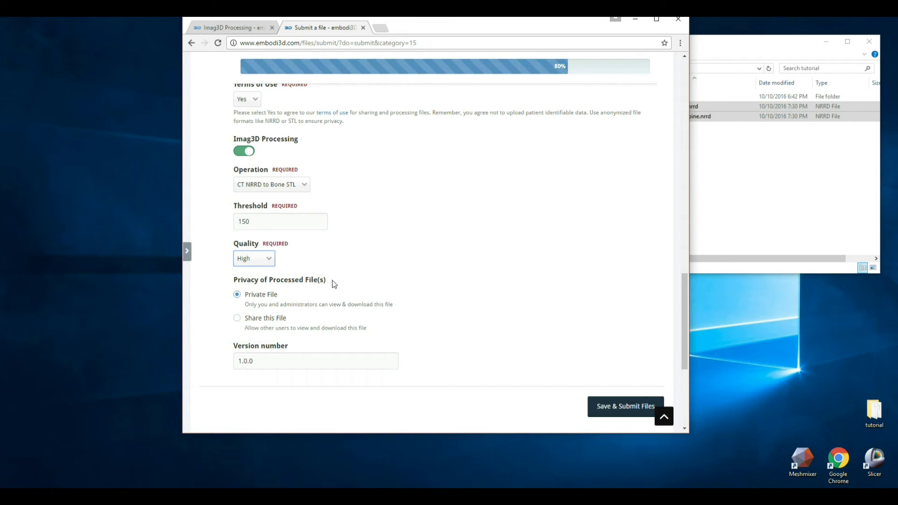
click(238, 318)
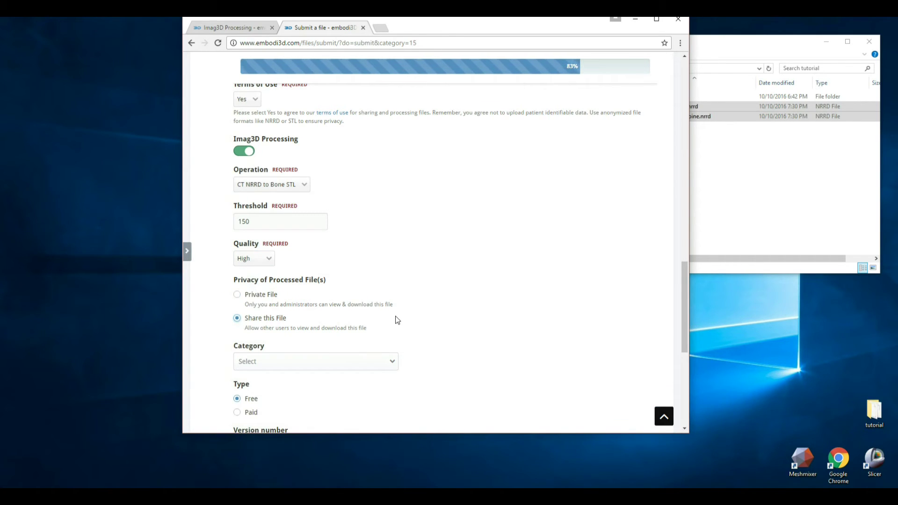
scroll(381, 319, down, 2)
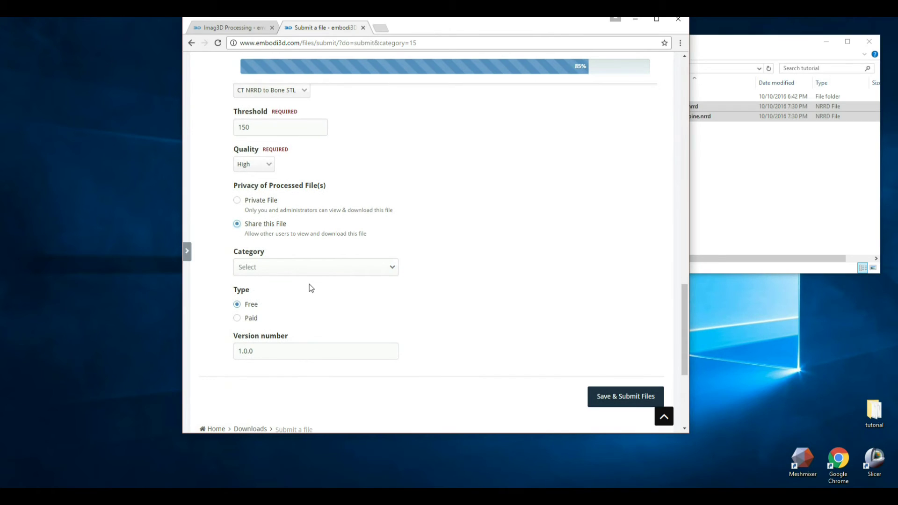
Choose Imag3D Processing as the upload's category.
click(278, 272)
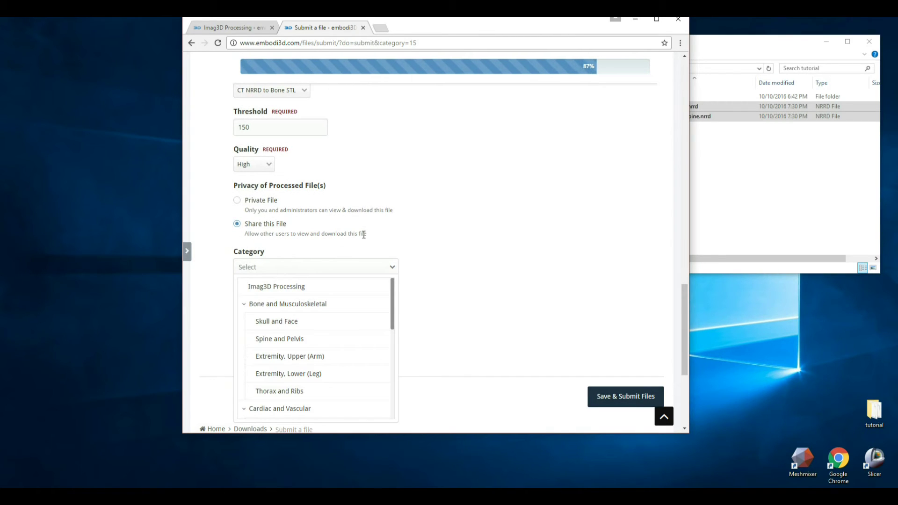
click(292, 278)
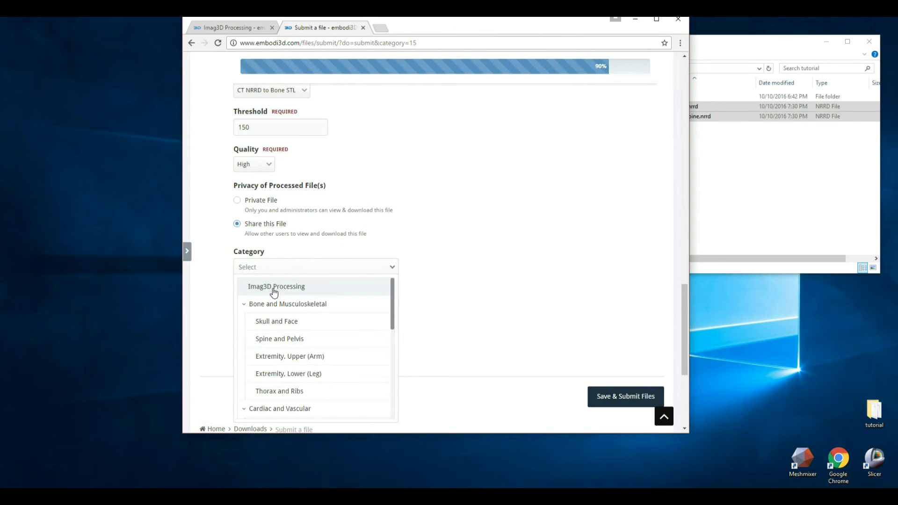
click(274, 289)
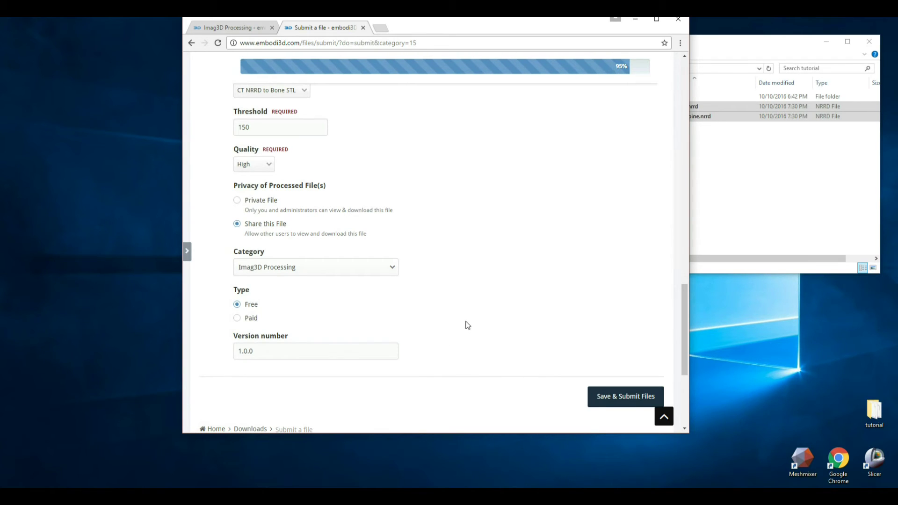
scroll(466, 325, up, 2)
scroll(466, 325, up, 3)
scroll(466, 325, up, 2)
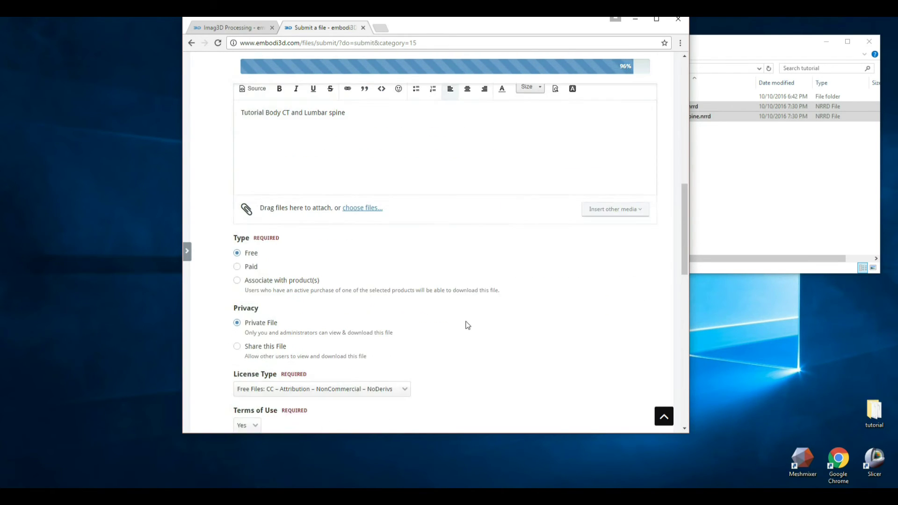
scroll(466, 325, up, 2)
scroll(466, 325, up, 2)
scroll(461, 226, up, 2)
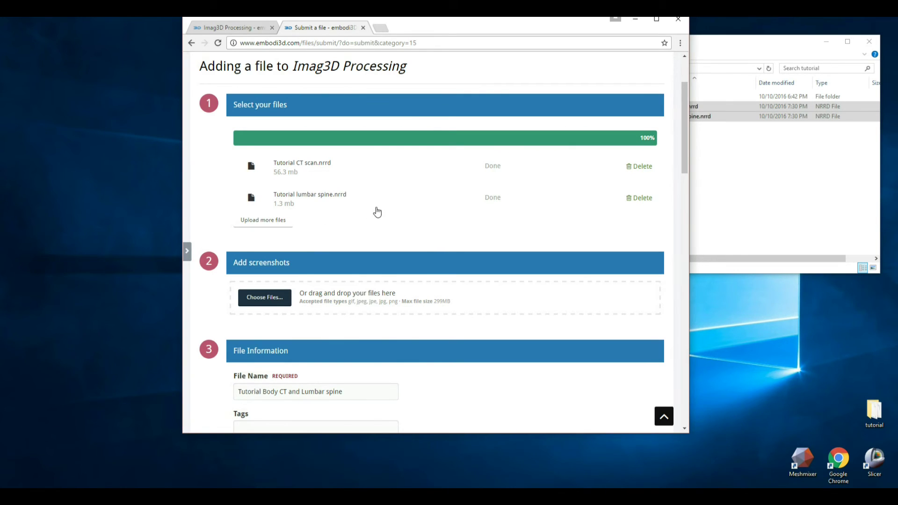
scroll(336, 198, down, 3)
scroll(336, 199, down, 3)
scroll(371, 201, down, 4)
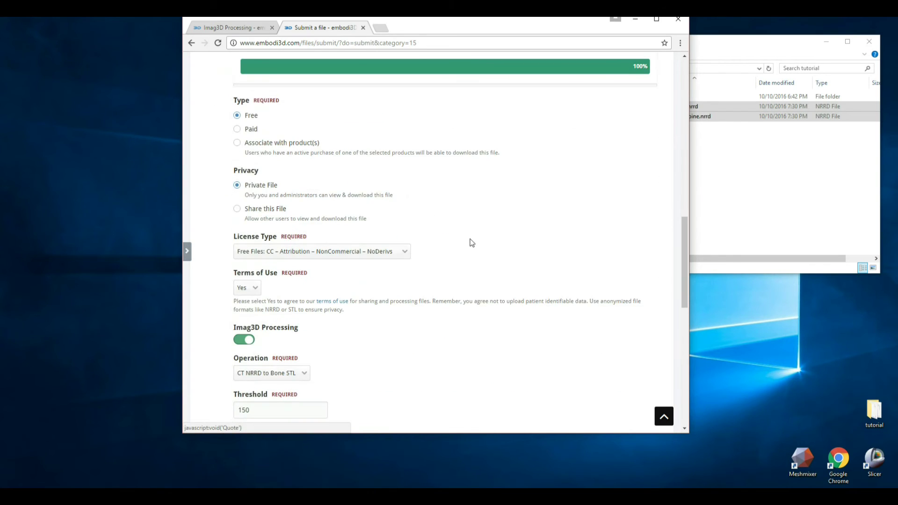
scroll(469, 243, down, 2)
scroll(592, 264, down, 3)
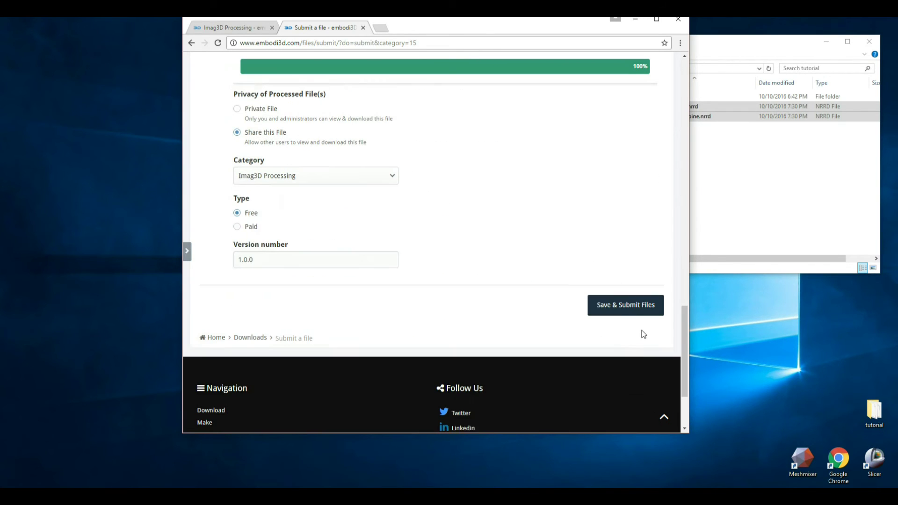
Submit the upload with Save & Submit Files.
click(631, 309)
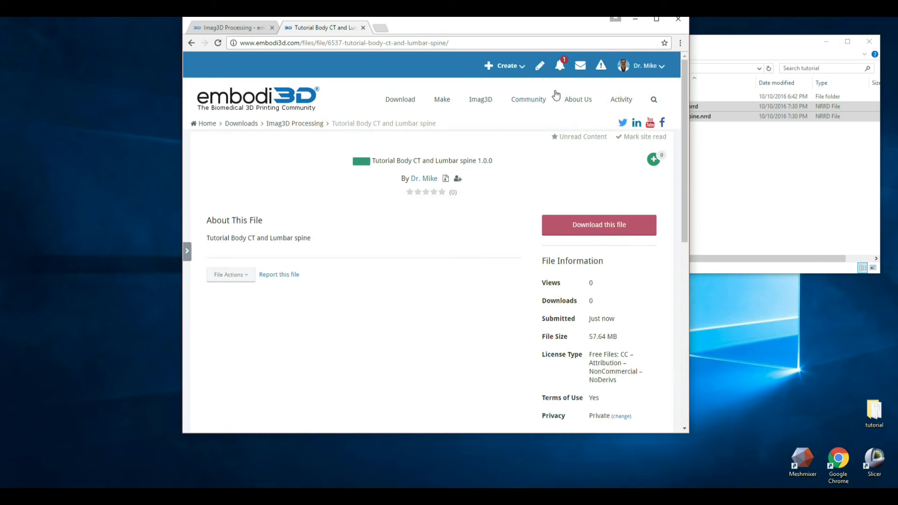
mouse_move(528, 98)
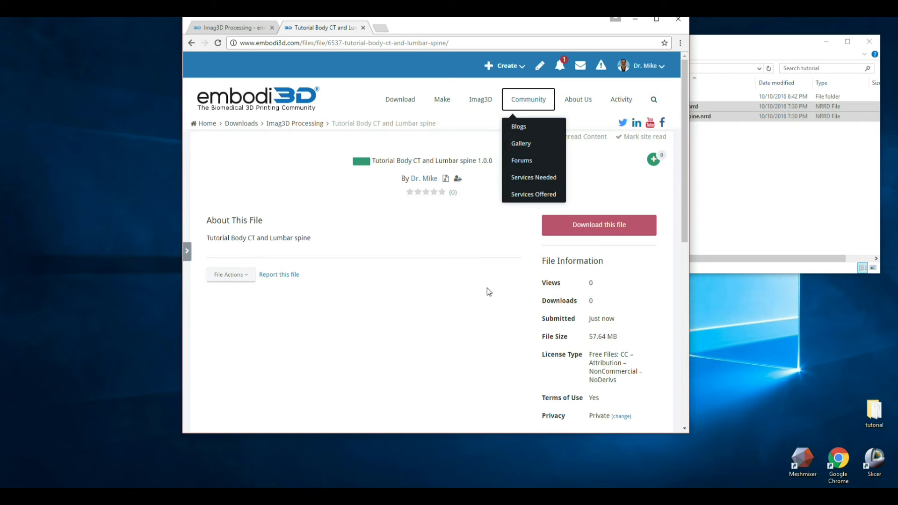
Go through the account Profile and its Files activity list to the site's Download section.
click(644, 69)
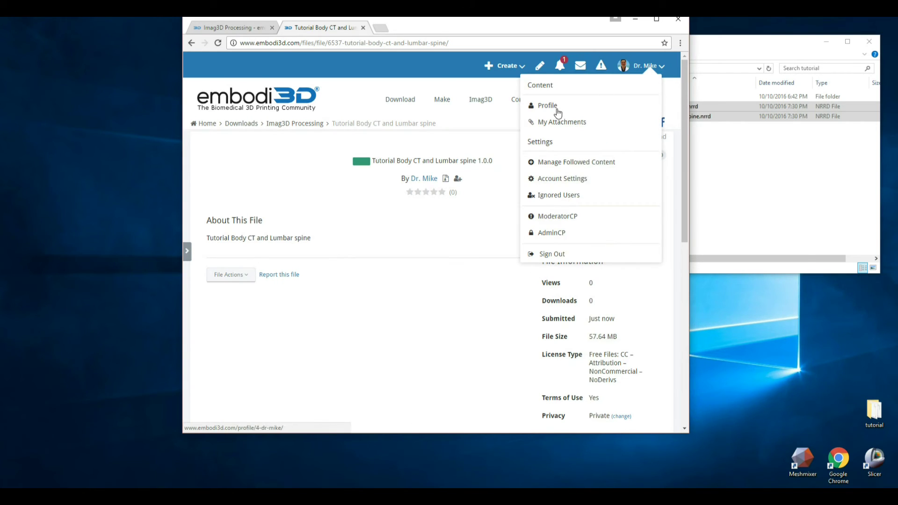
click(466, 324)
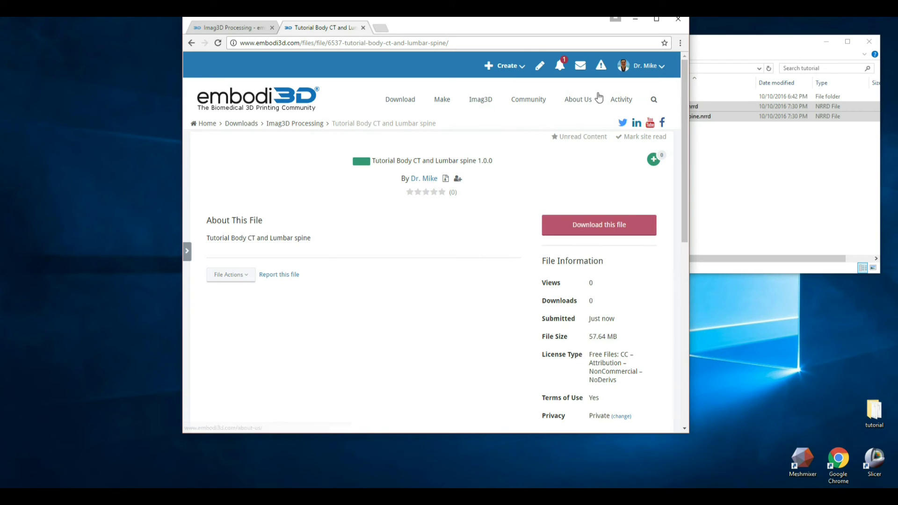
click(645, 65)
click(551, 105)
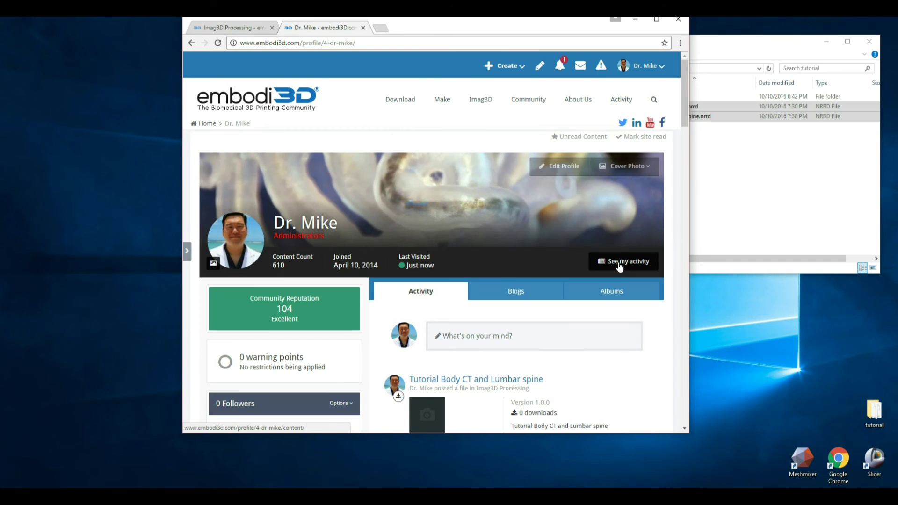
click(619, 264)
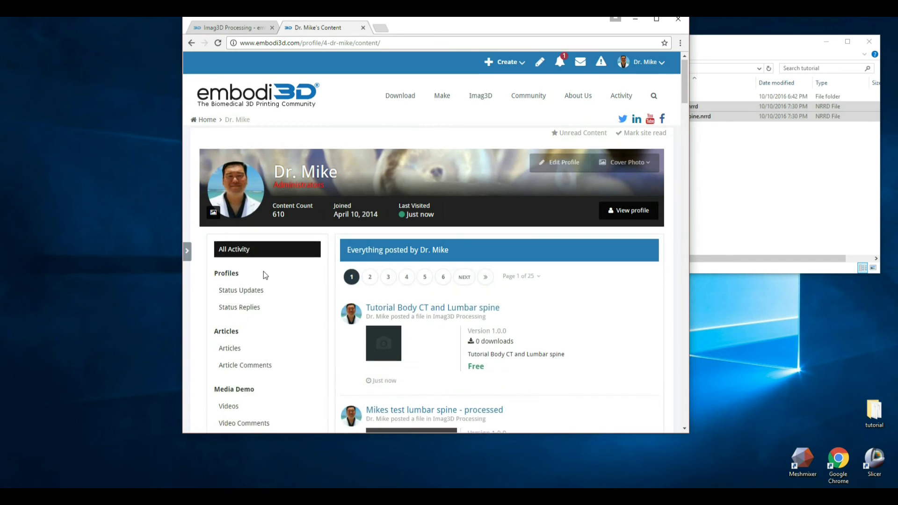
scroll(263, 274, down, 3)
scroll(279, 266, down, 3)
scroll(278, 267, down, 3)
scroll(281, 251, down, 2)
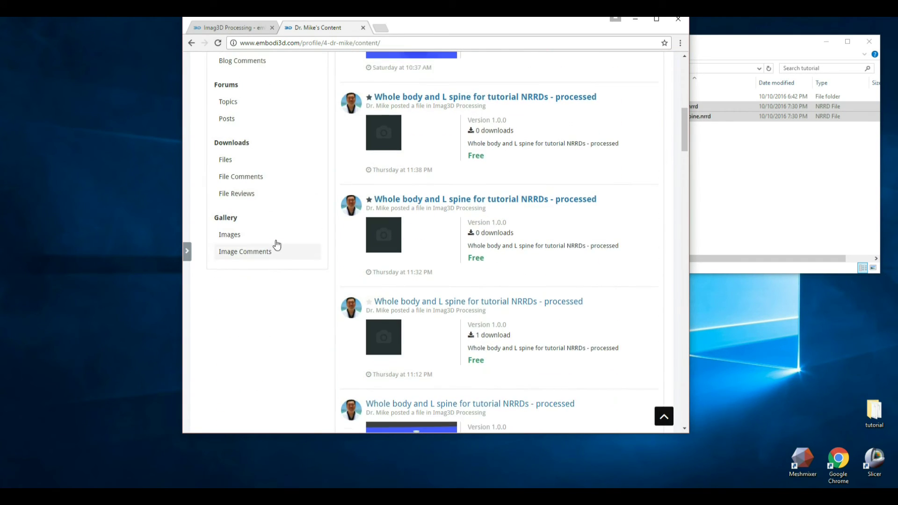
click(232, 161)
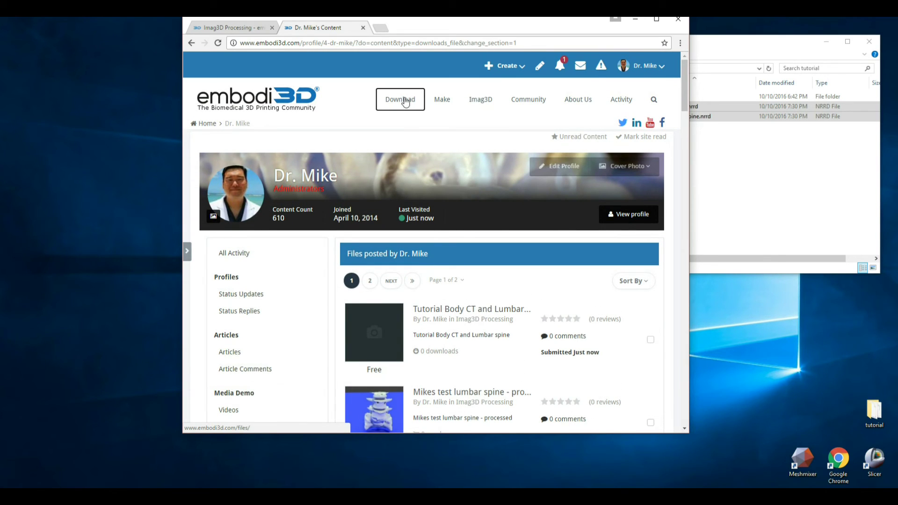
click(404, 102)
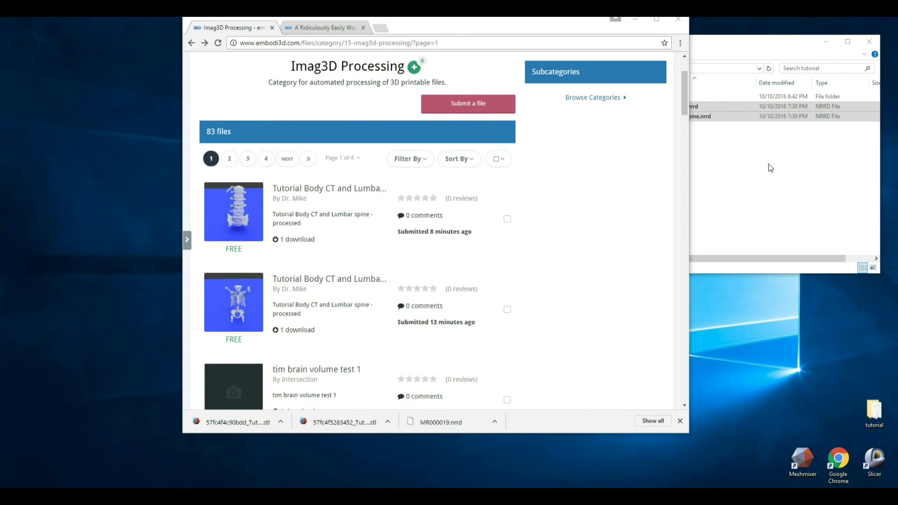
drag(685, 102, 677, 121)
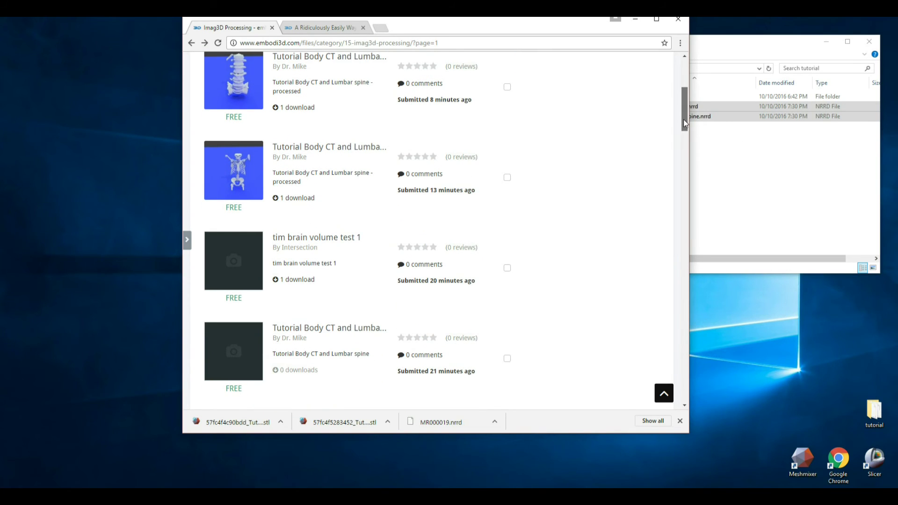
drag(683, 120, 683, 97)
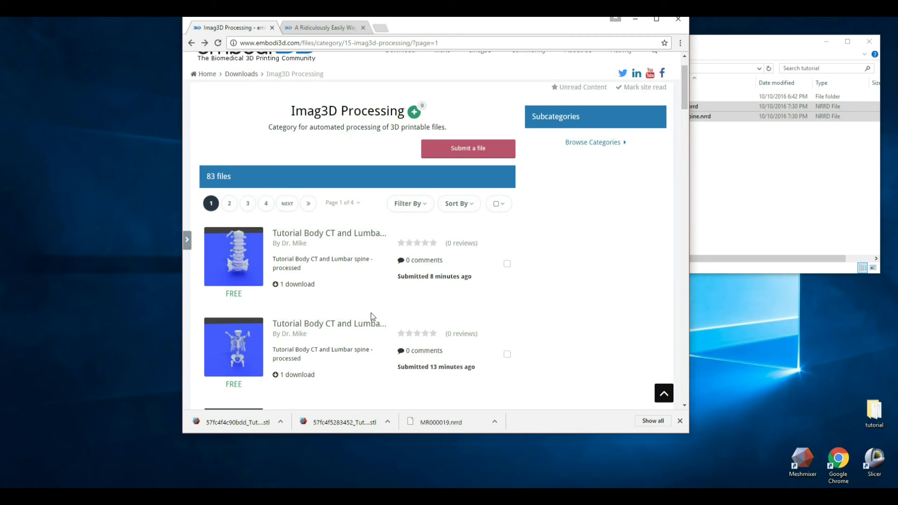
Open the second 'Tutorial Body CT and Lumbar spine' entry in the Imag3D Processing list.
click(345, 325)
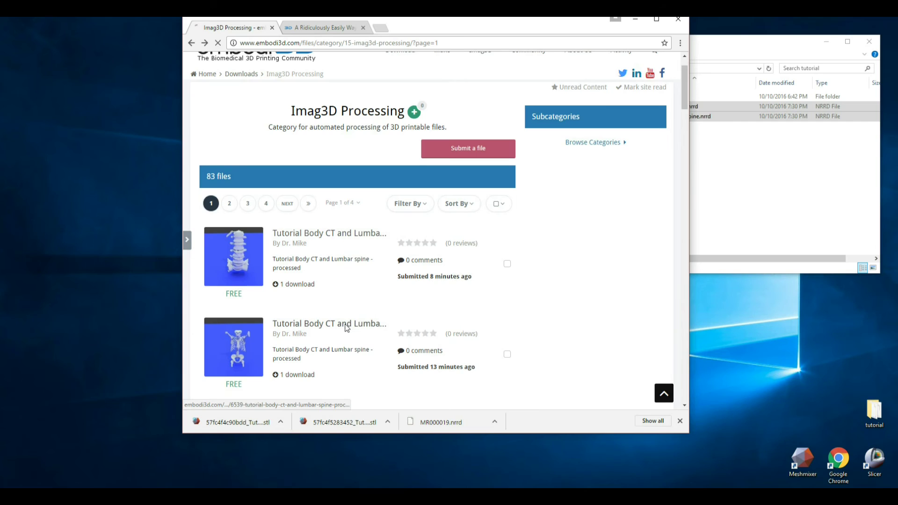
Page through the enlarged skeleton screenshots to the back view, then close the viewer.
click(213, 272)
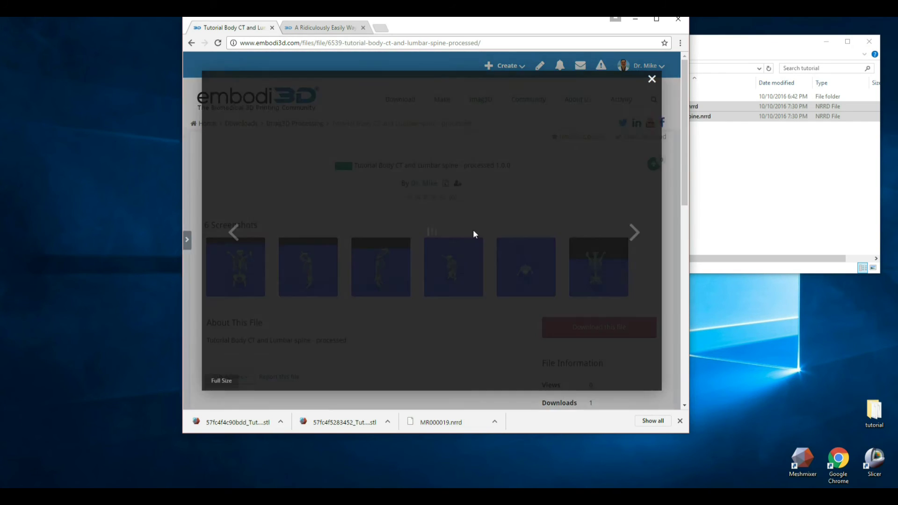
click(636, 233)
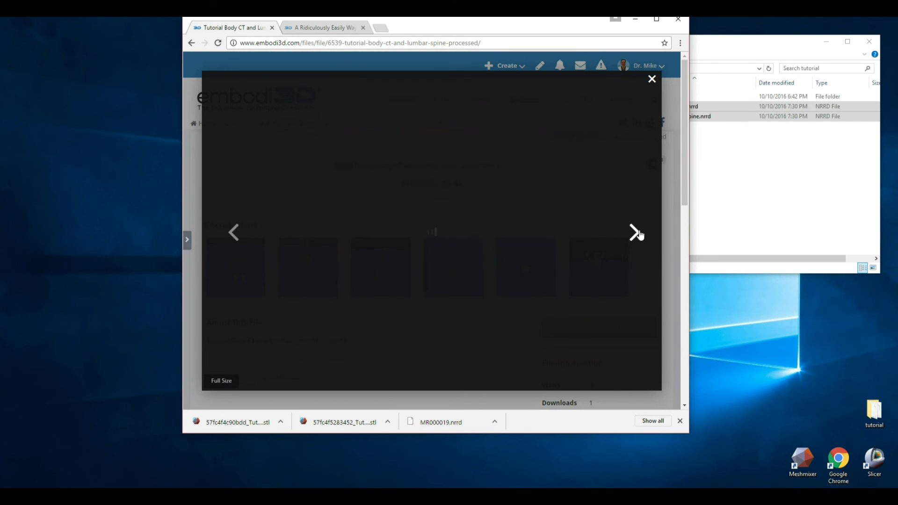
click(636, 233)
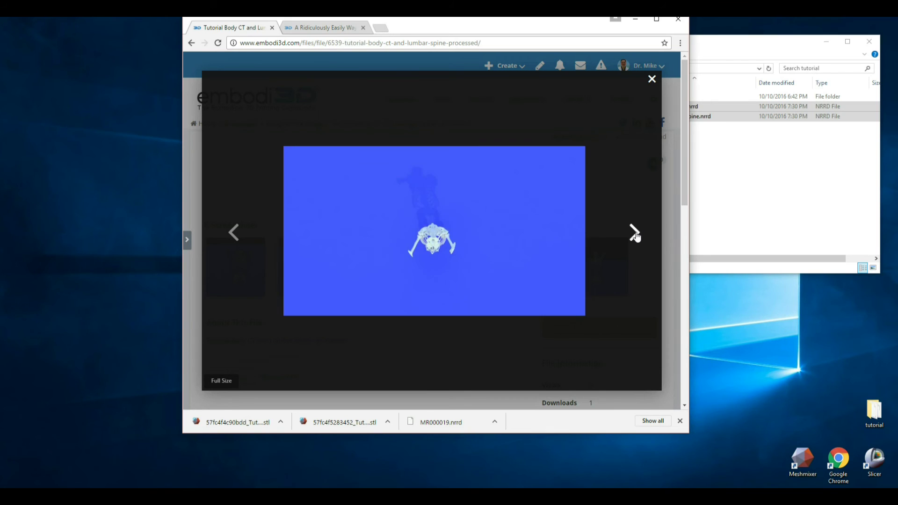
click(636, 235)
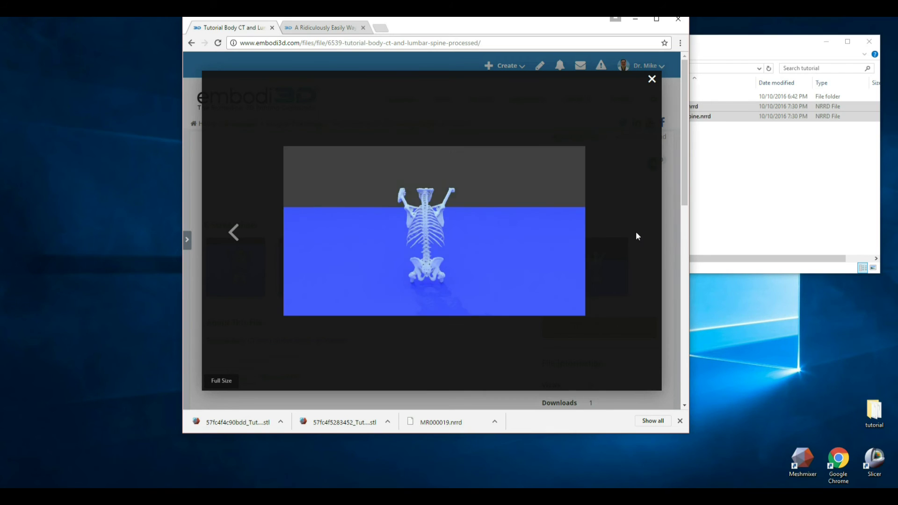
click(651, 79)
Download the processed whole-body bone file, agreeing to the terms, and go back to the list.
click(590, 329)
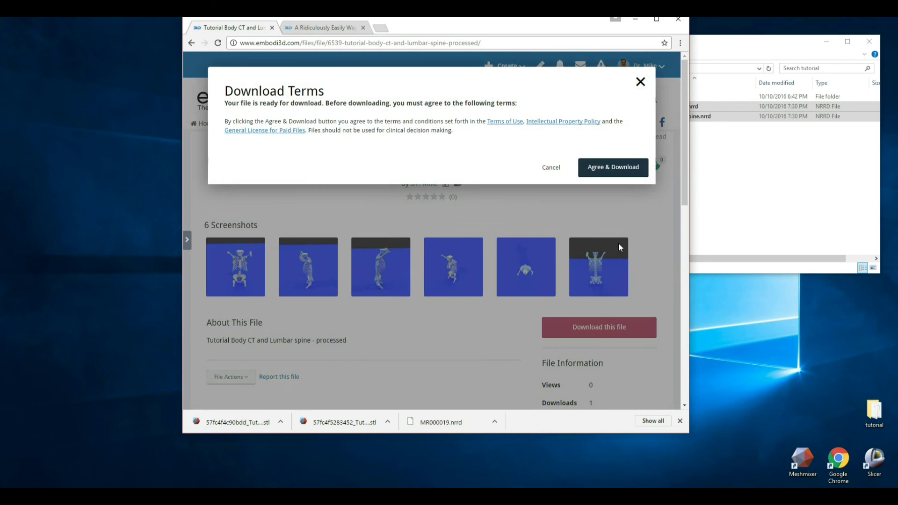
click(616, 171)
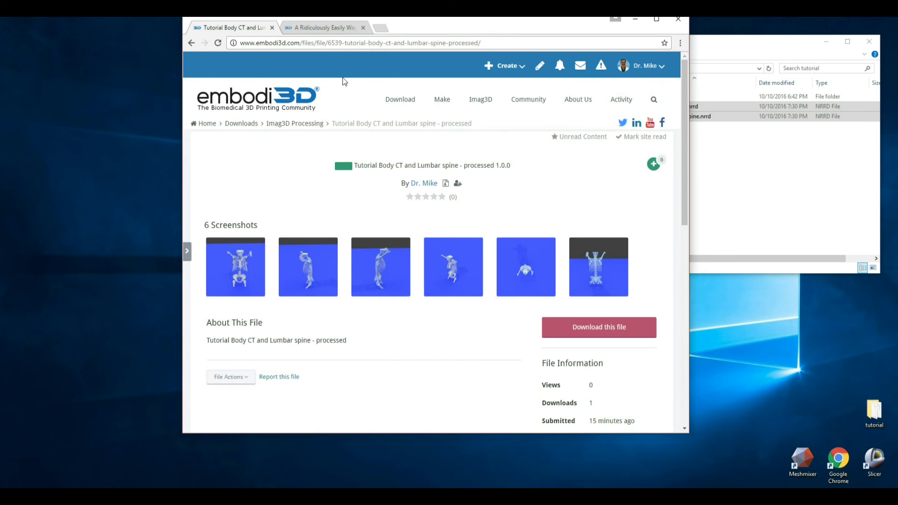
click(191, 43)
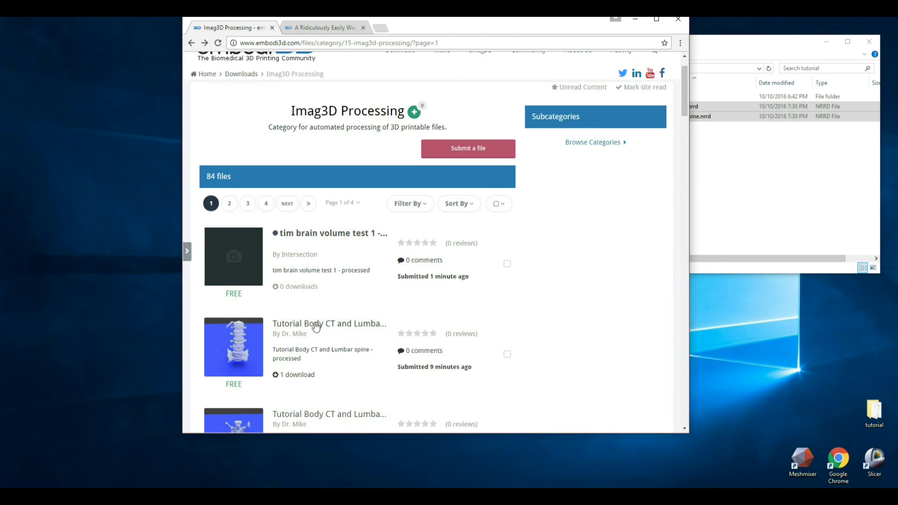
Open the processed lumbar spine file page and browse its enlarged screenshots.
click(316, 329)
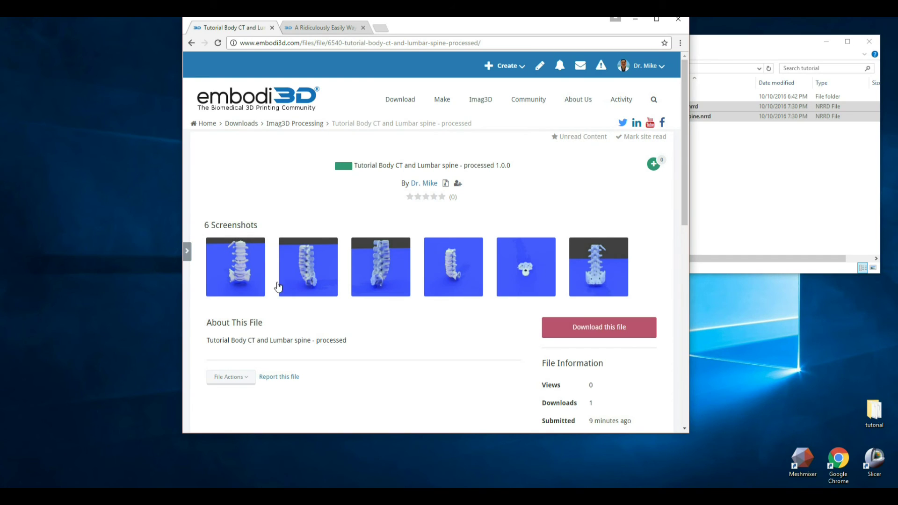
click(226, 270)
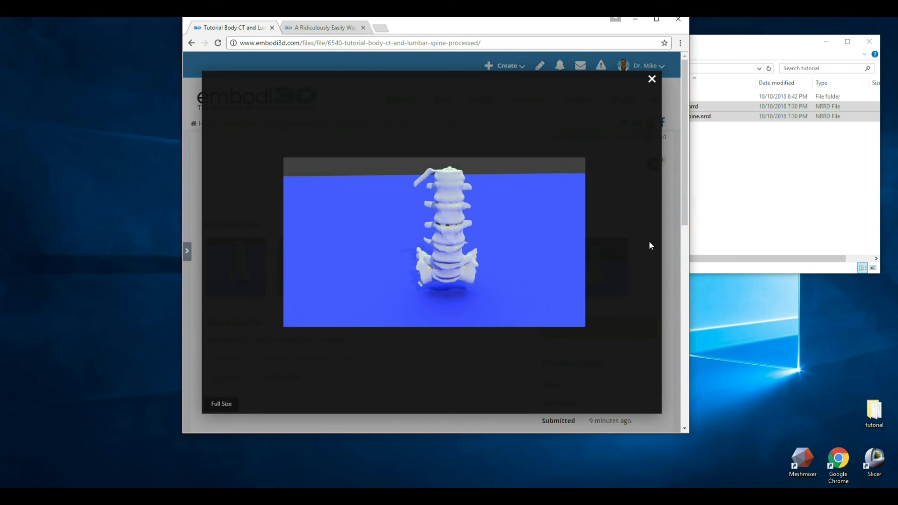
click(635, 245)
click(635, 244)
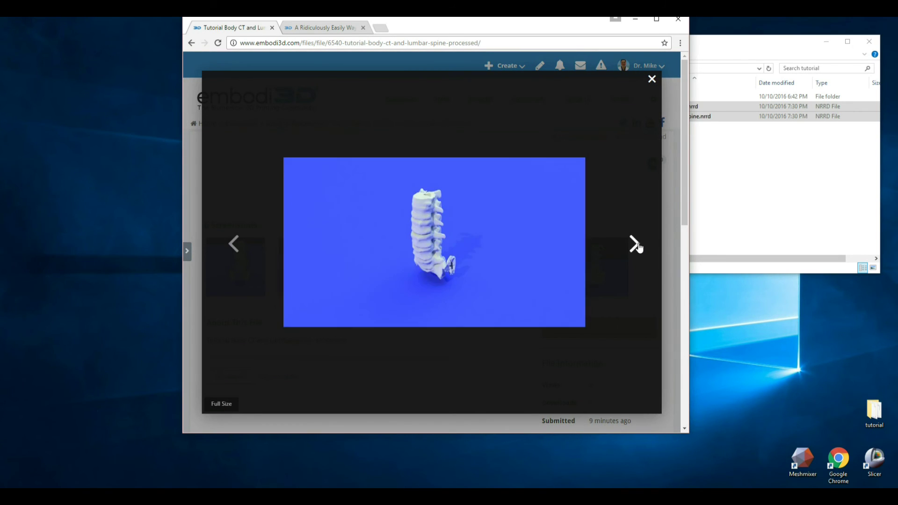
click(652, 78)
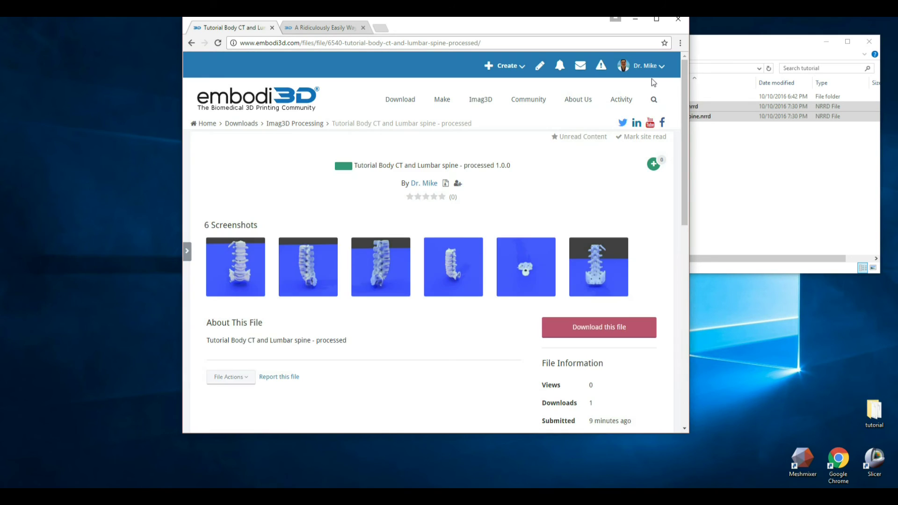
Download the lumbar spine STL, agreeing to the terms, and show it in the Downloads folder.
click(594, 328)
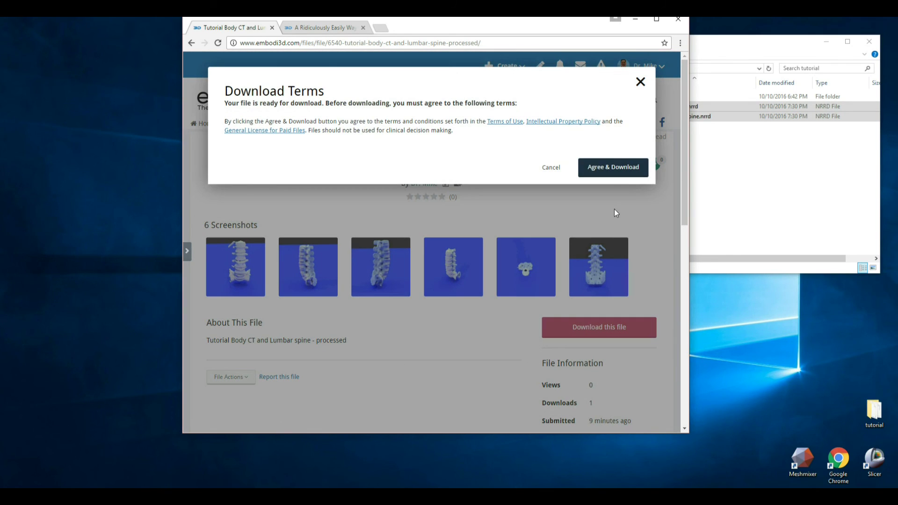
click(611, 168)
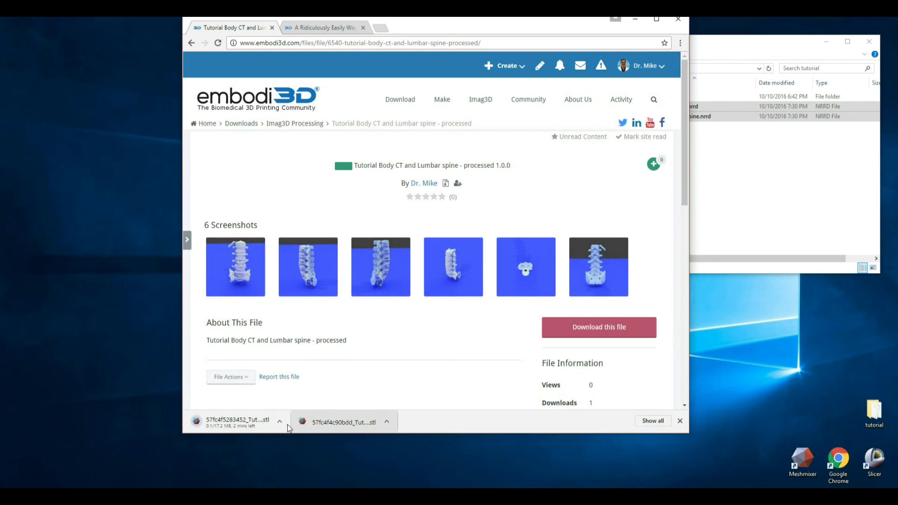
click(279, 421)
click(318, 395)
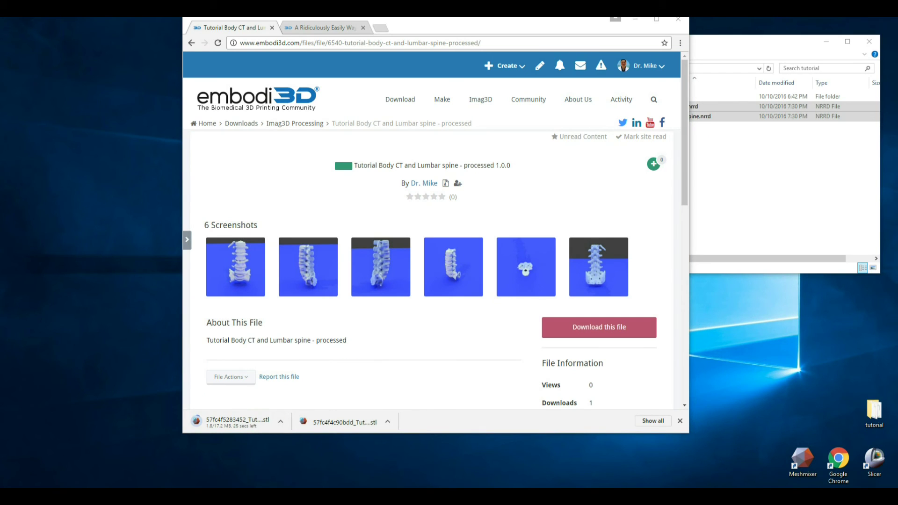
mouse_move(848, 217)
mouse_down()
mouse_move(728, 226)
mouse_move(718, 169)
mouse_up()
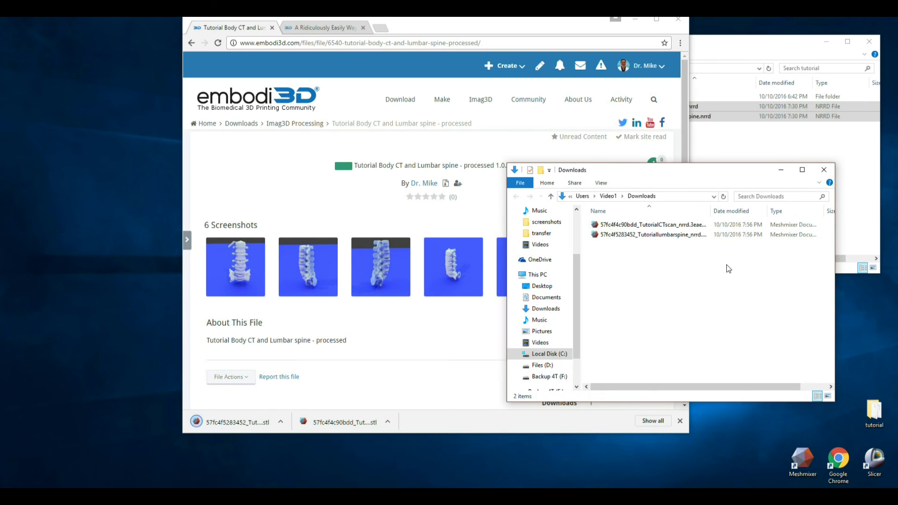
Load the whole-body skeleton STL (353,262 vertices), view it from the front, and run Inspector without repairs.
drag(656, 224, 801, 460)
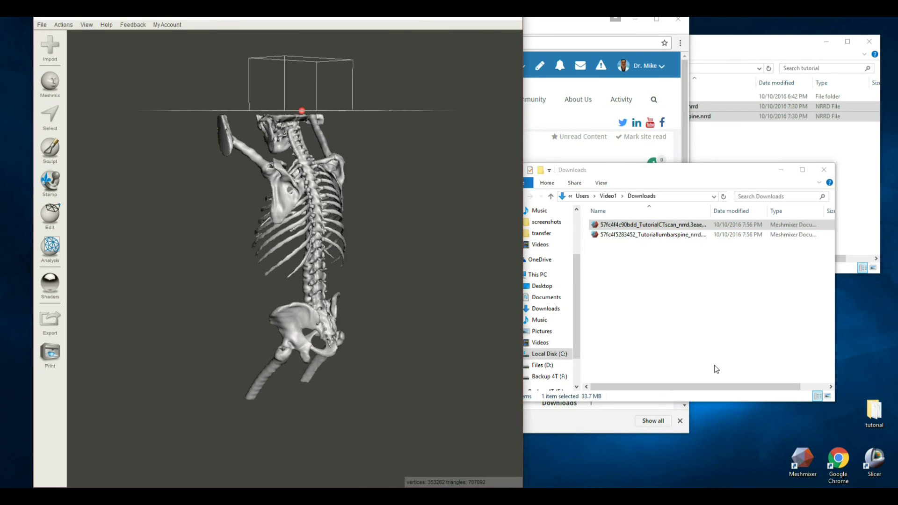
mouse_move(343, 280)
right_down()
mouse_move(115, 279)
mouse_move(373, 287)
mouse_move(249, 247)
mouse_move(255, 373)
mouse_move(280, 399)
mouse_move(352, 349)
mouse_move(151, 340)
mouse_move(346, 295)
mouse_move(182, 346)
mouse_move(102, 292)
right_up()
click(55, 245)
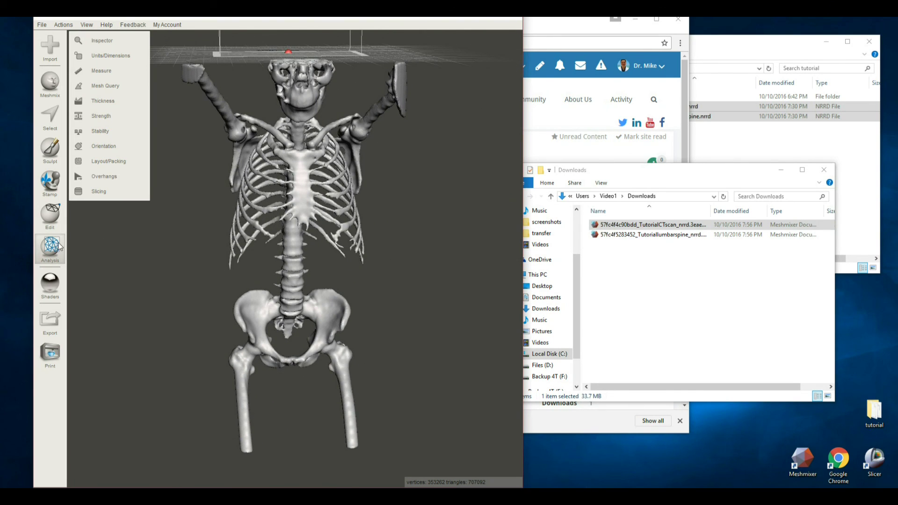
click(134, 42)
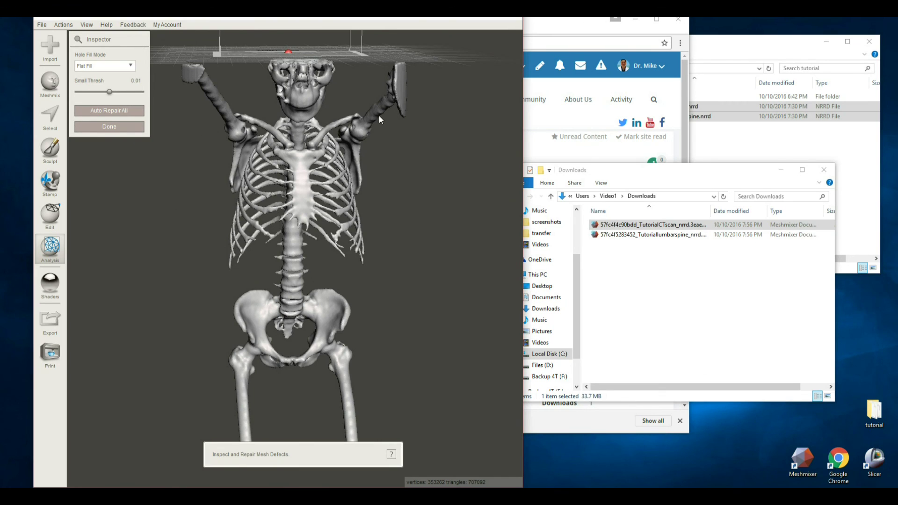
click(134, 128)
Open the lumbar spine STL in a second Meshmixer window and rotate the model.
click(646, 236)
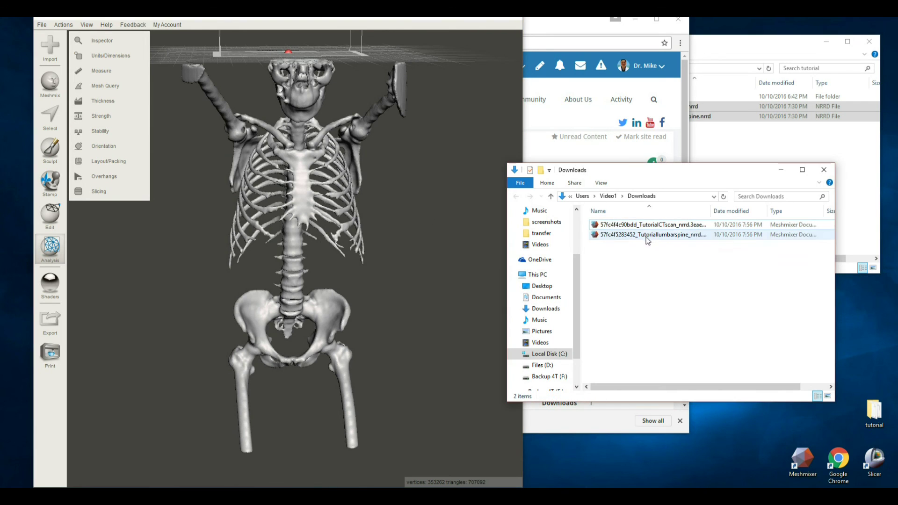
double_click(802, 460)
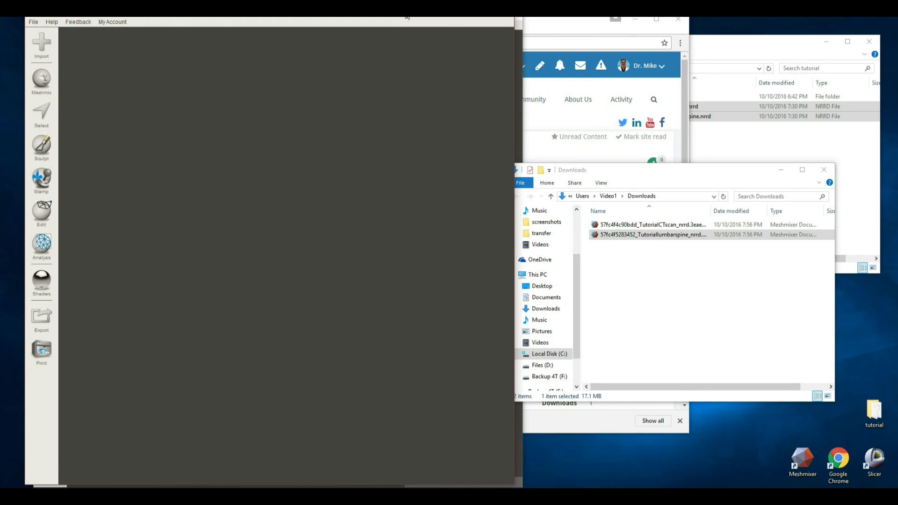
drag(406, 16, 522, 23)
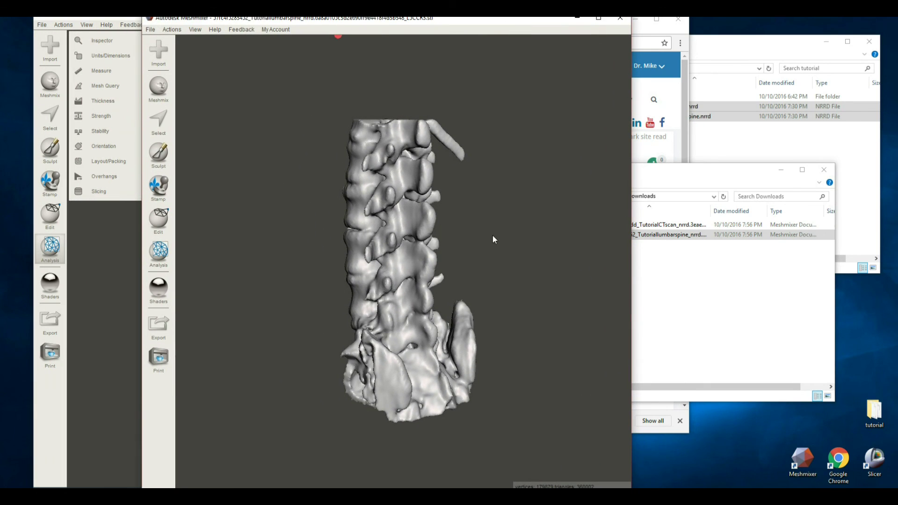
mouse_move(544, 245)
right_down()
mouse_move(527, 256)
mouse_move(263, 259)
mouse_move(491, 252)
mouse_move(206, 281)
mouse_move(497, 287)
mouse_move(407, 211)
mouse_move(467, 239)
mouse_move(331, 255)
mouse_move(501, 245)
mouse_move(436, 264)
mouse_move(464, 268)
mouse_move(310, 284)
mouse_move(511, 270)
mouse_move(317, 259)
mouse_move(382, 249)
mouse_move(335, 360)
mouse_move(367, 249)
mouse_move(307, 195)
right_up()
Run Inspector on the 179,979-vertex spine without repairs, then move its window right.
click(157, 254)
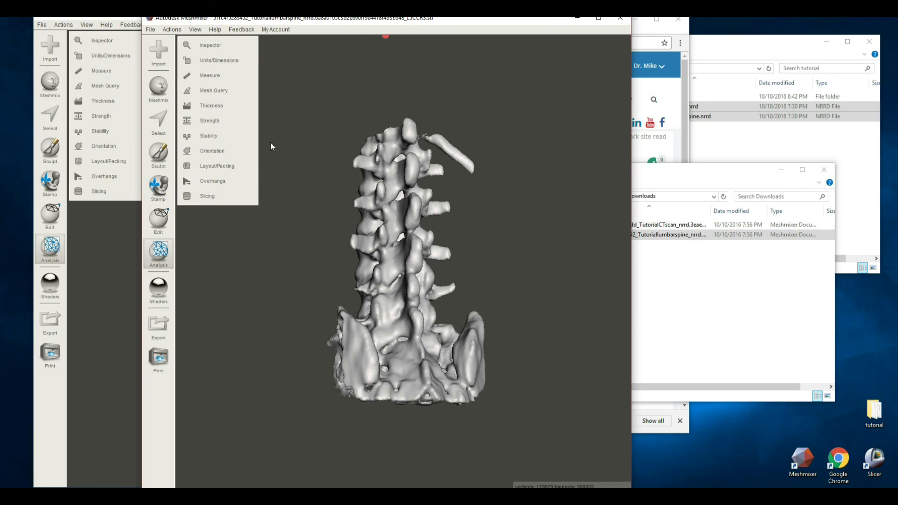
click(202, 39)
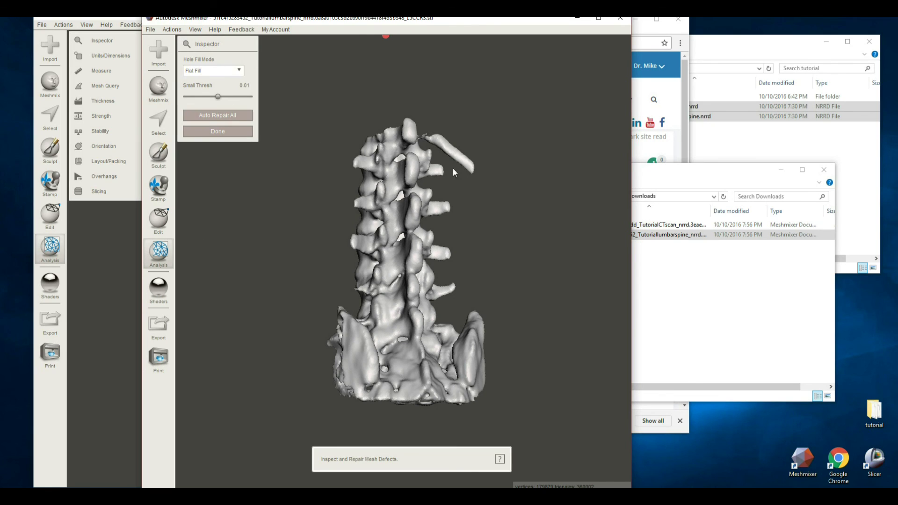
click(232, 132)
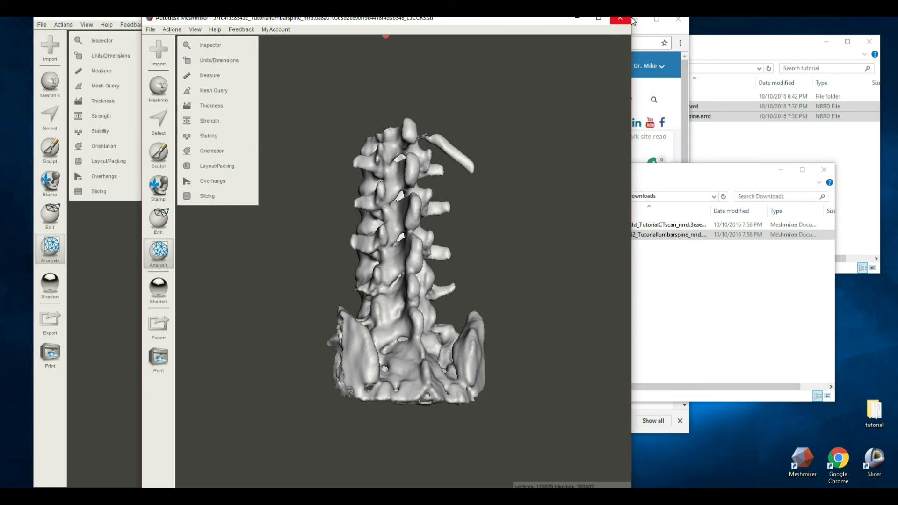
mouse_move(532, 22)
mouse_down()
mouse_move(755, 18)
mouse_move(765, 29)
mouse_up()
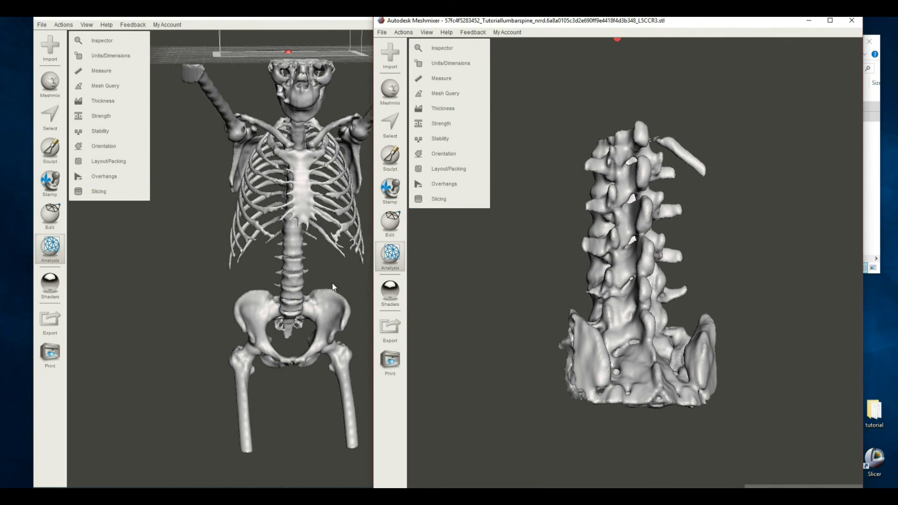
Orbit the skeleton through back, oblique side and front views.
mouse_move(332, 283)
right_down()
mouse_move(213, 300)
mouse_move(394, 296)
mouse_move(267, 248)
right_up()
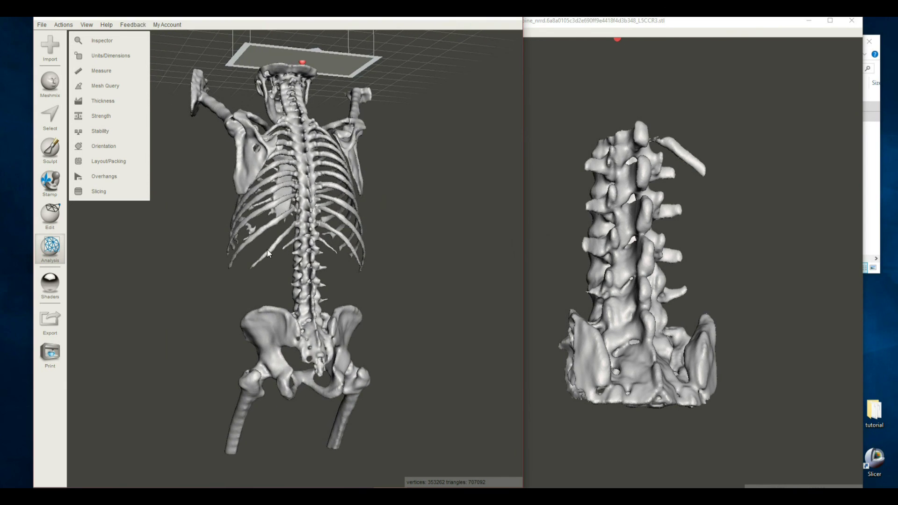
mouse_move(438, 257)
right_down()
mouse_move(220, 265)
mouse_move(427, 252)
mouse_move(213, 276)
right_up()
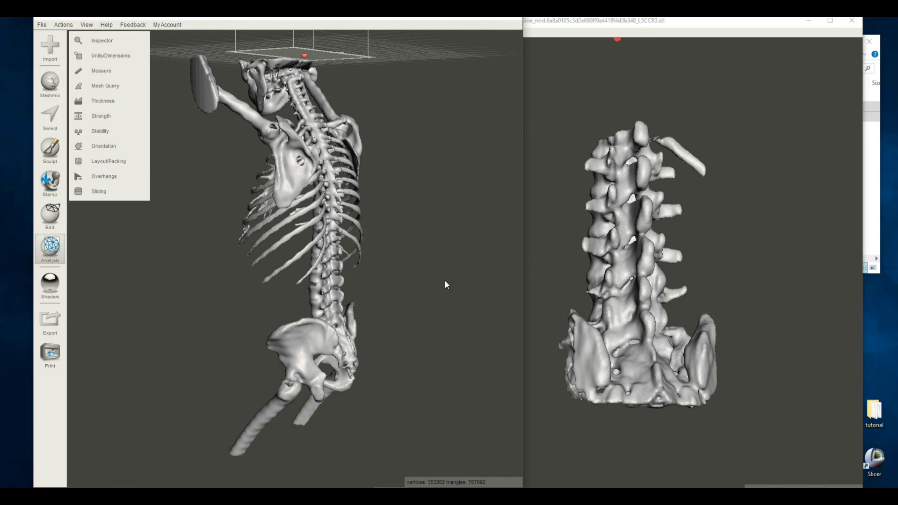
mouse_move(445, 283)
right_down()
mouse_move(211, 311)
mouse_move(495, 304)
mouse_move(286, 300)
right_up()
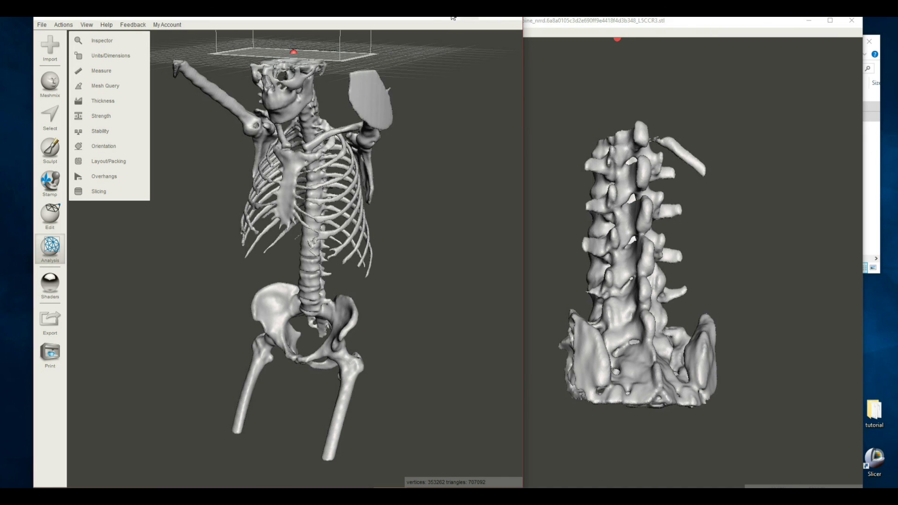
Move and enlarge the spine window, then minimise both Meshmixer windows.
drag(753, 21, 600, 20)
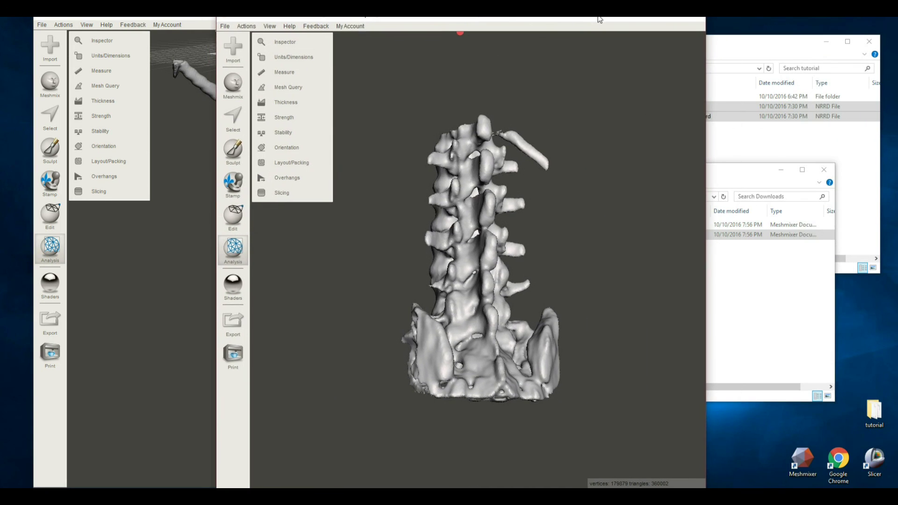
click(652, 18)
click(467, 19)
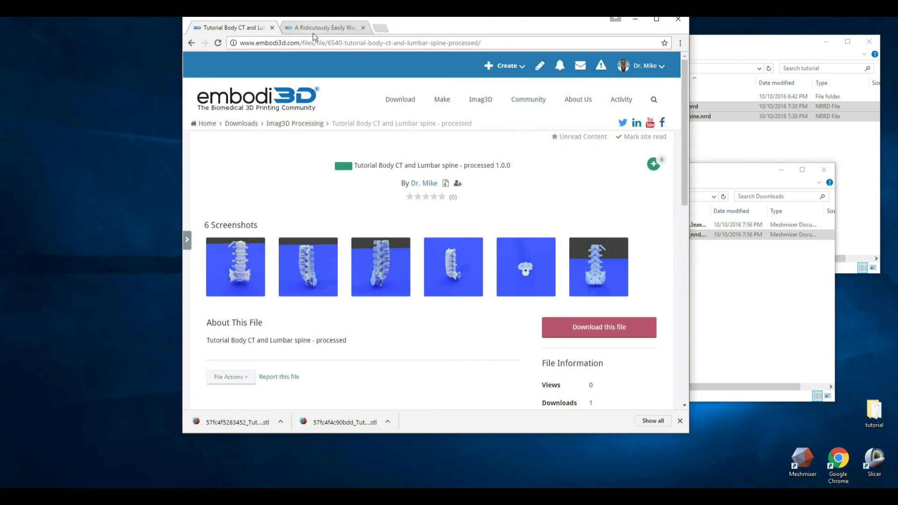
Go to embodi3D's Imag3D page on converting CT scans into printable bone models.
click(494, 103)
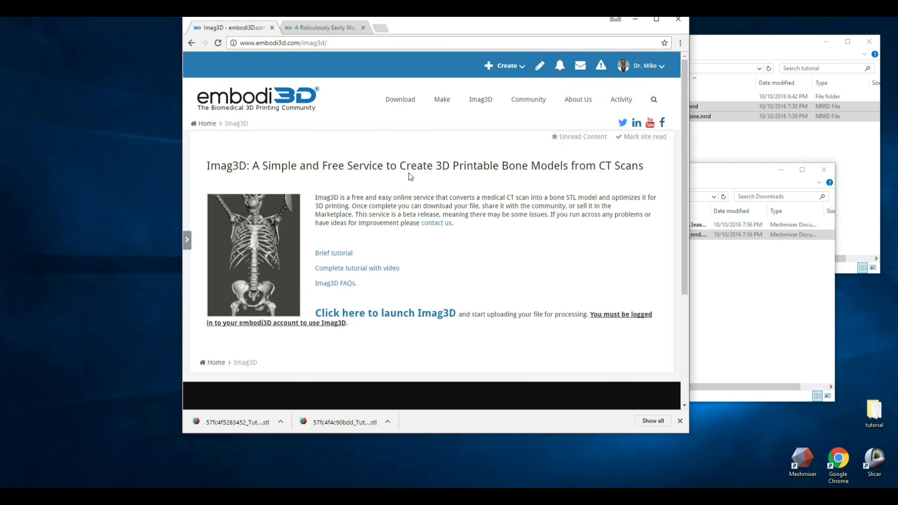
drag(554, 31, 545, 49)
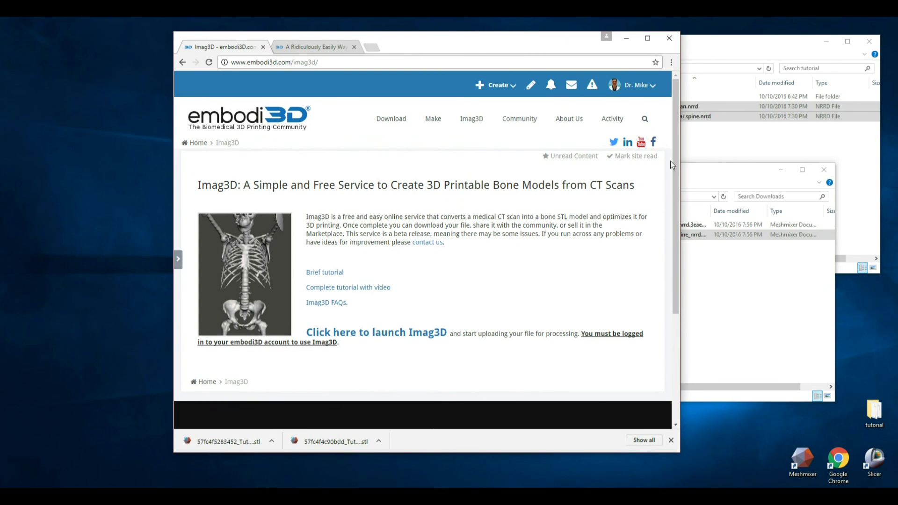